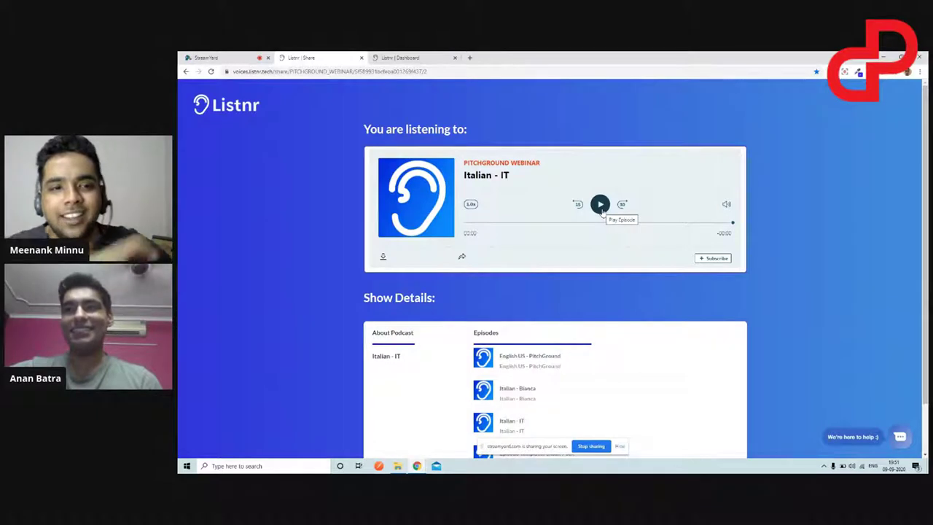
# - Play the "Italian - IT" episode of the PITCHGROUND WEBINAR show on its share page
pyautogui.click(600, 206)
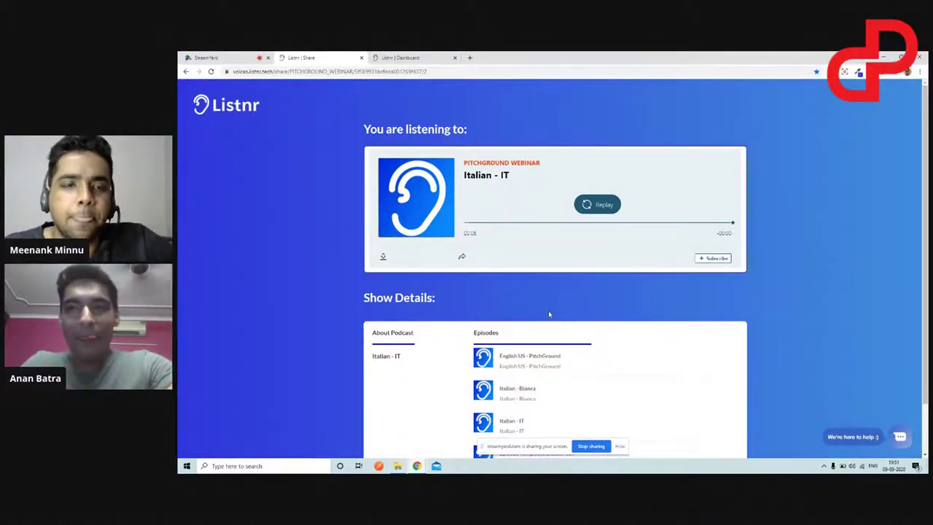
pyautogui.scroll(-1, 548, 312)
# - Start a new podcast from the dashboard under the PITCHGROUND WEBINAR show and open its text editor
pyautogui.click(399, 58)
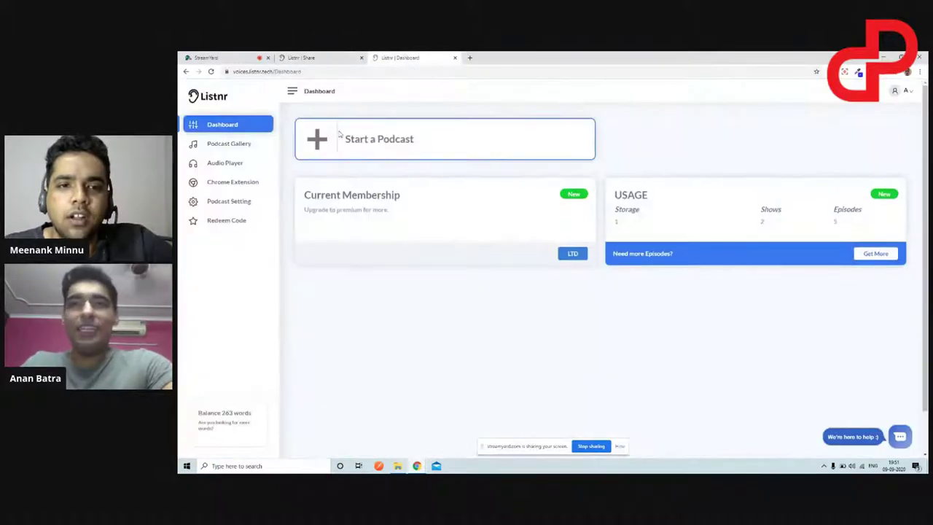
pyautogui.click(339, 133)
pyautogui.click(562, 263)
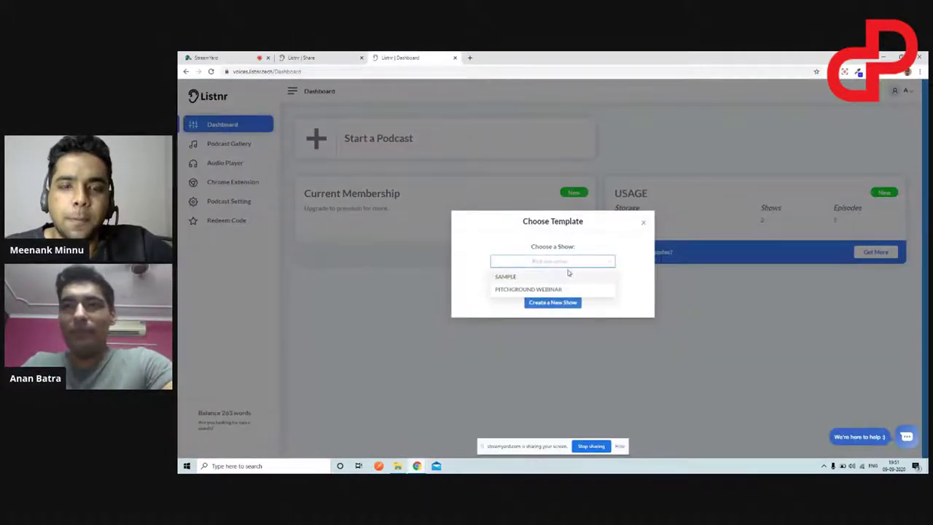
pyautogui.click(570, 277)
pyautogui.click(560, 262)
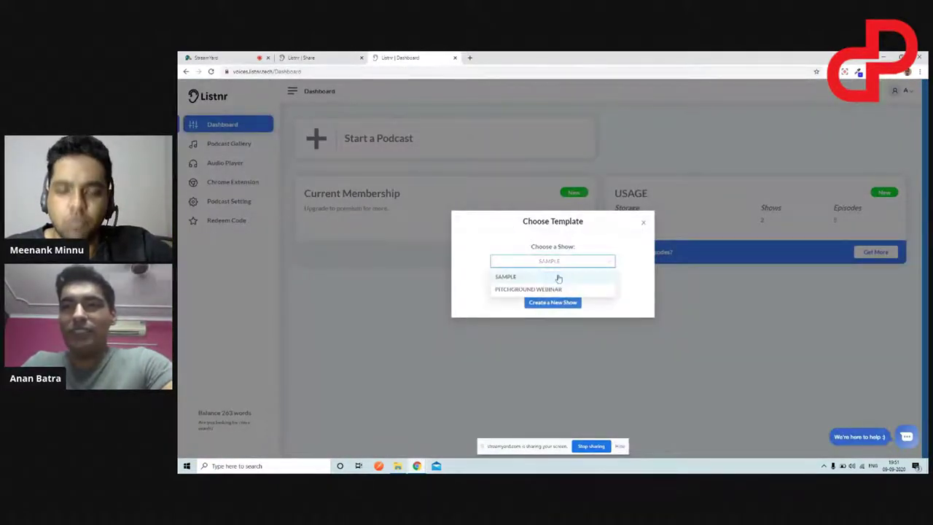
pyautogui.click(539, 289)
pyautogui.click(552, 274)
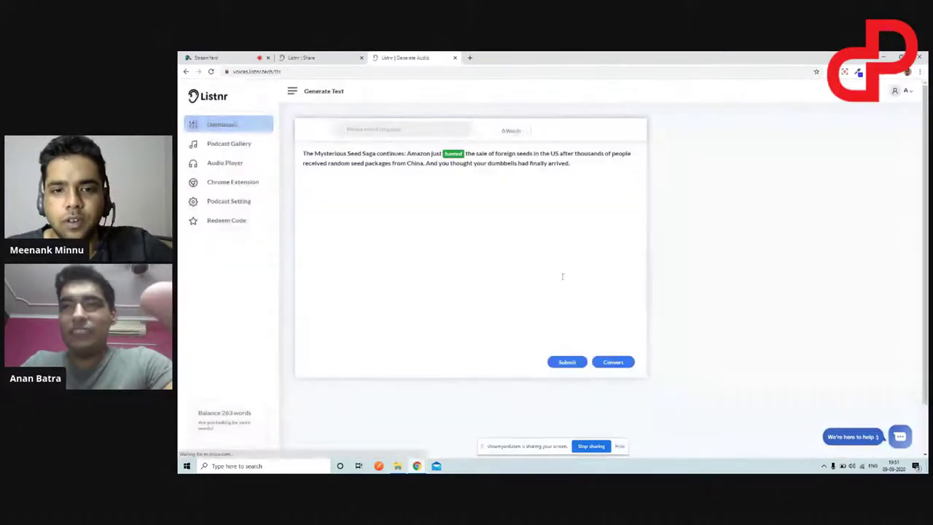
# - Clear all the sample text from the Generate Text editor
pyautogui.click(346, 57)
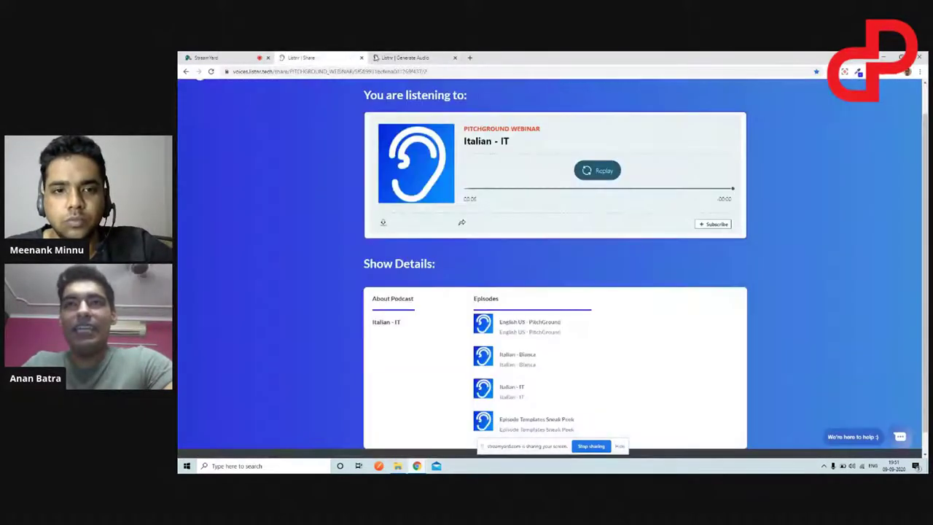
pyautogui.scroll(1, 430, 146)
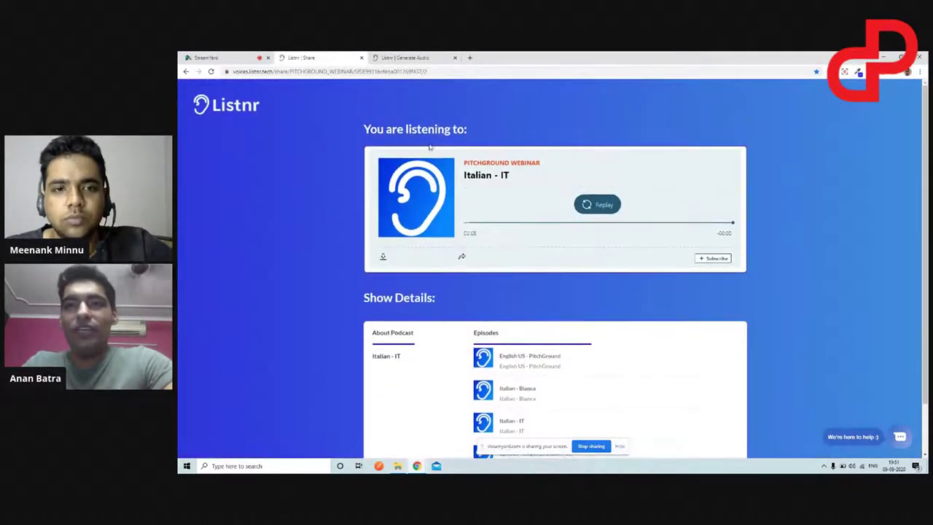
pyautogui.click(413, 57)
pyautogui.moveTo(584, 167); pyautogui.dragTo(302, 151)
pyautogui.press('BackSpace')
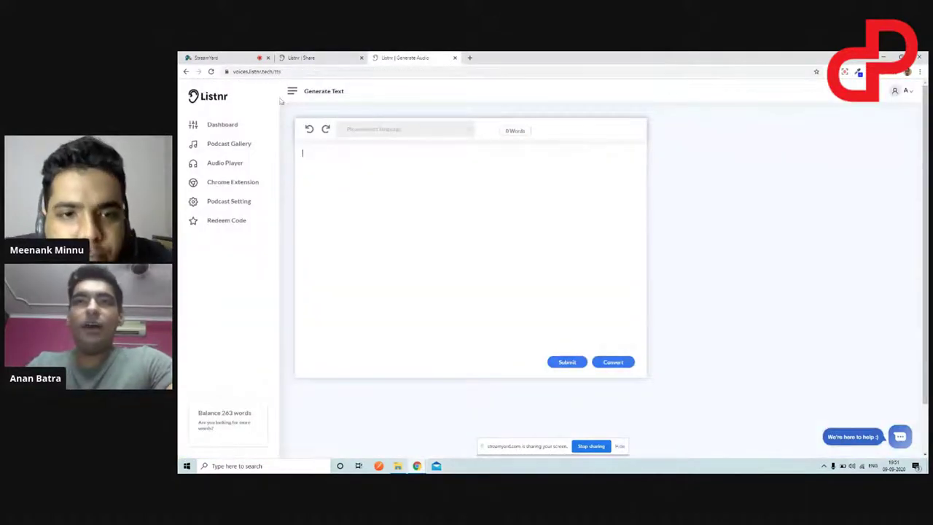
pyautogui.click(320, 57)
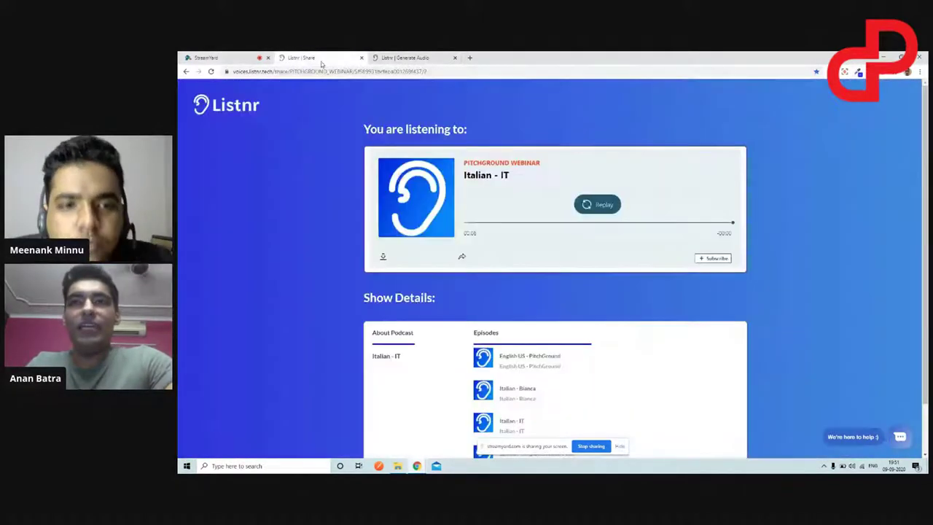
pyautogui.click(413, 57)
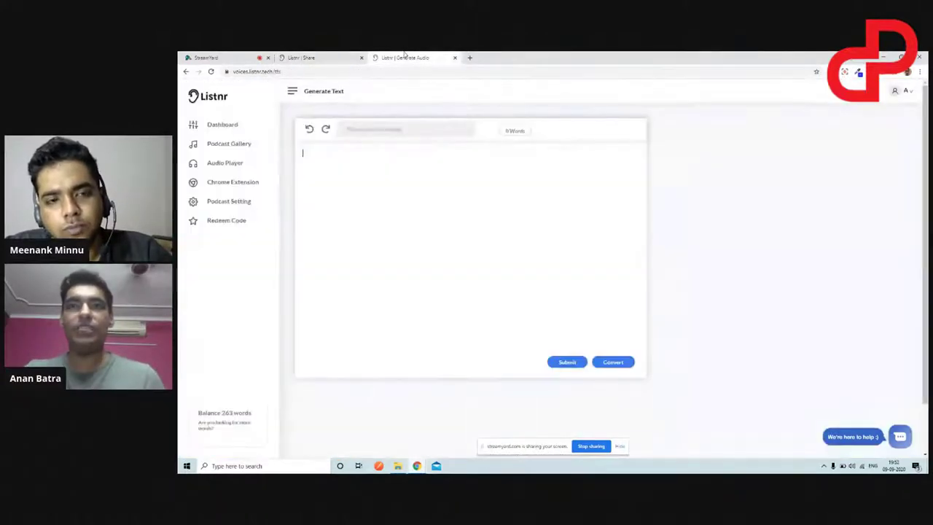
pyautogui.click(321, 57)
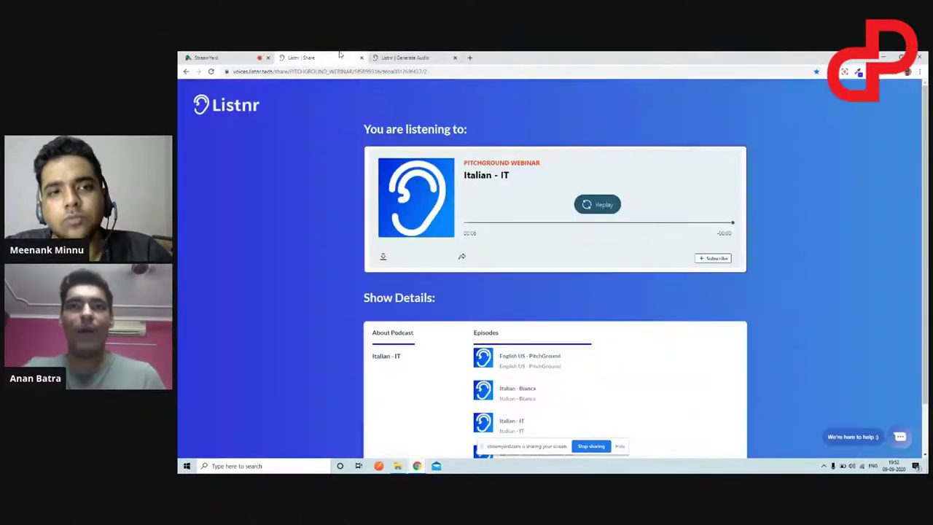
# - Examine the full list of languages available for the text-to-speech voice in the Generate Text editor
pyautogui.click(398, 57)
pyautogui.click(405, 128)
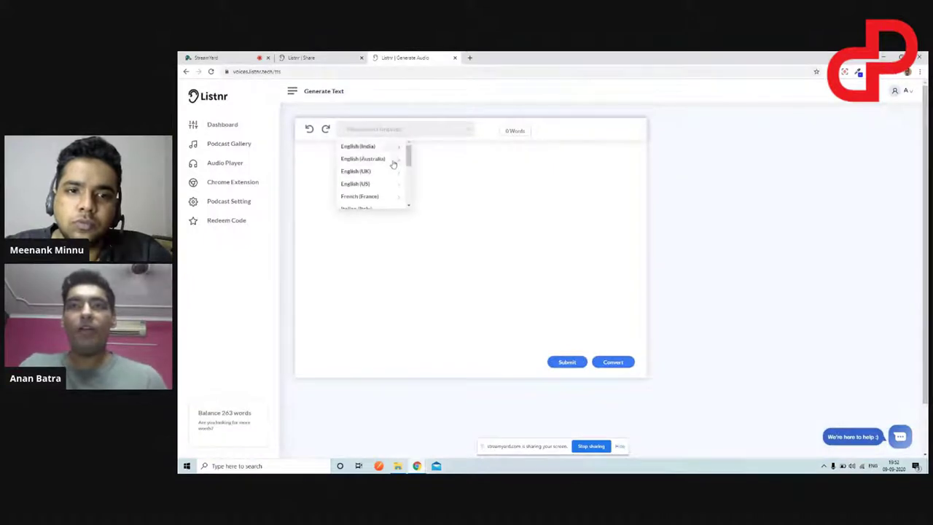
pyautogui.scroll(-4, 380, 162)
pyautogui.scroll(3, 381, 164)
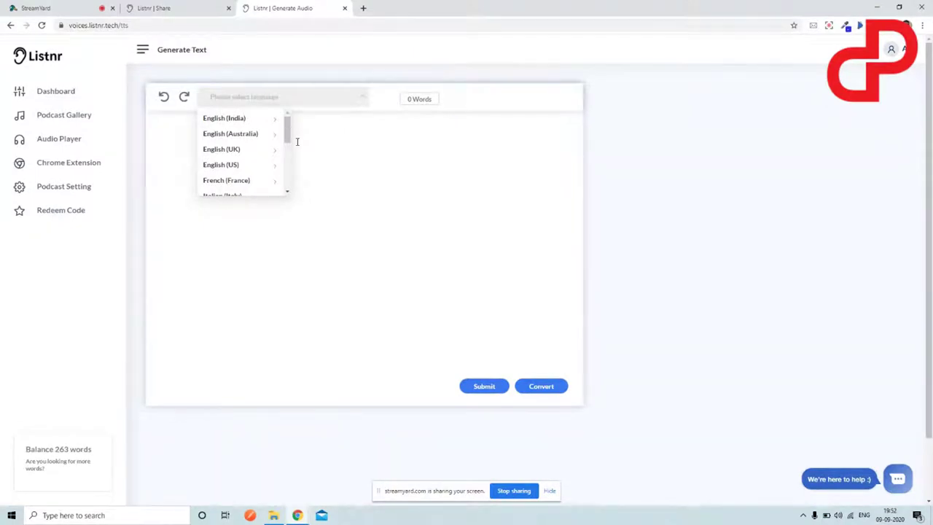
pyautogui.scroll(-3, 252, 159)
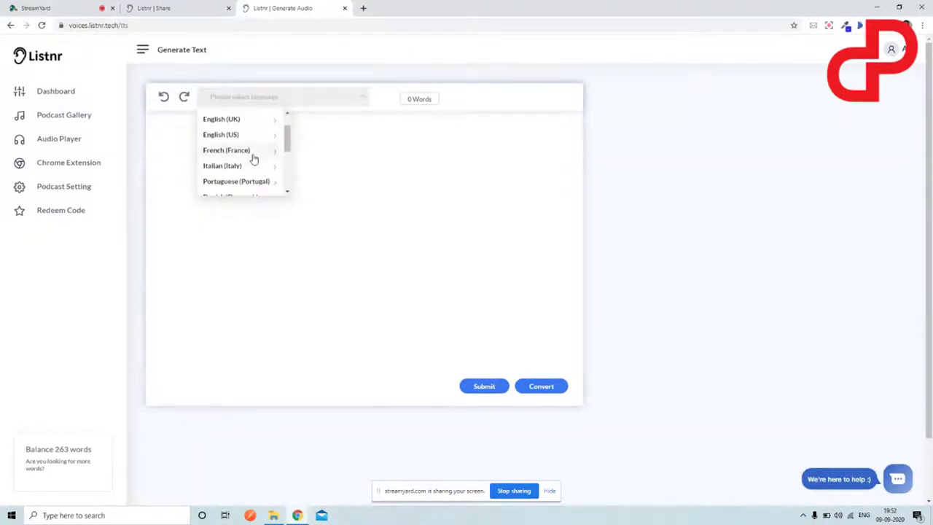
pyautogui.scroll(-3, 254, 158)
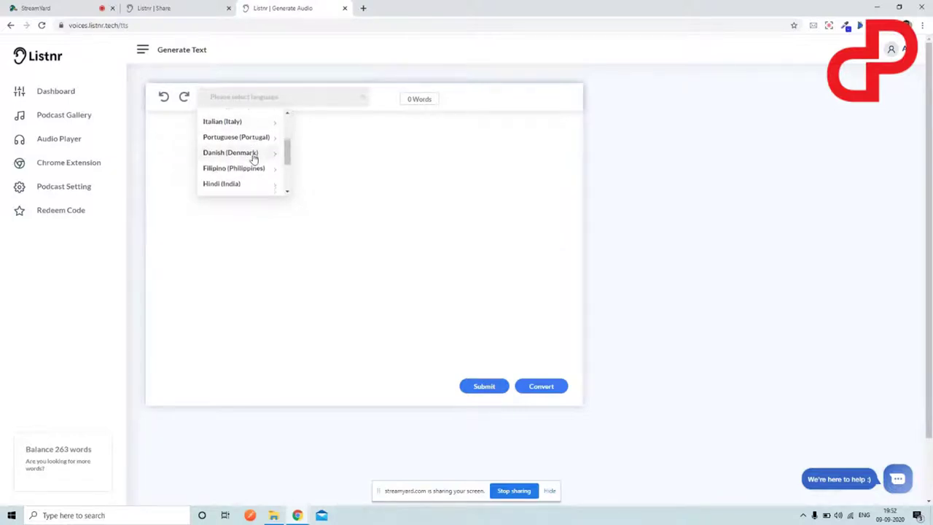
pyautogui.scroll(-3, 254, 159)
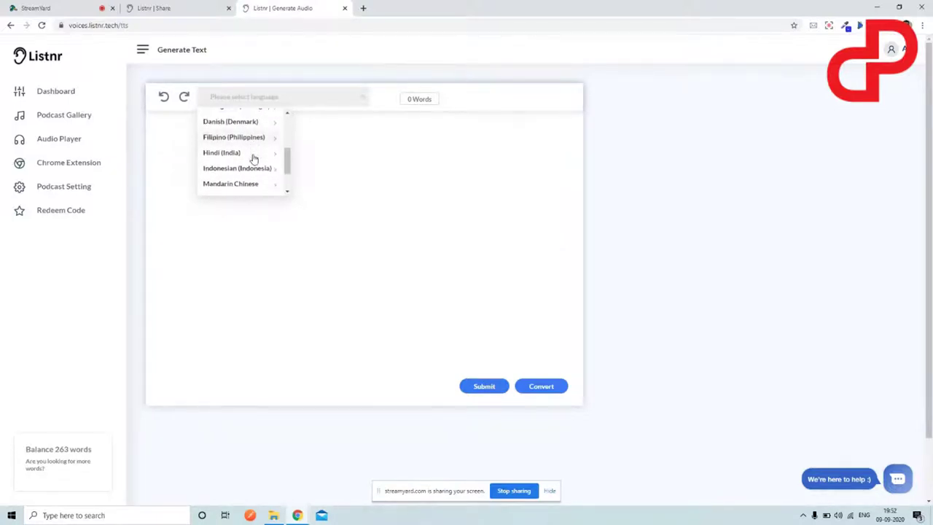
pyautogui.scroll(-2, 254, 158)
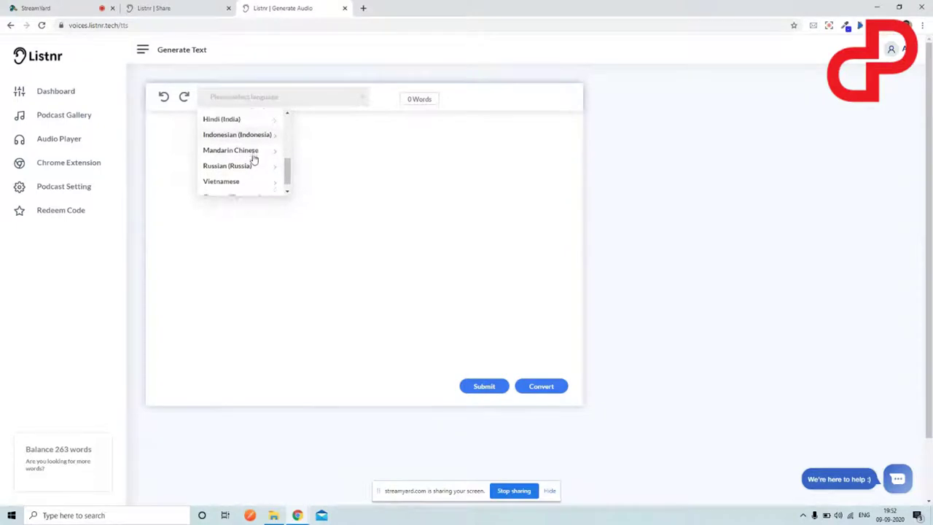
pyautogui.scroll(-2, 253, 157)
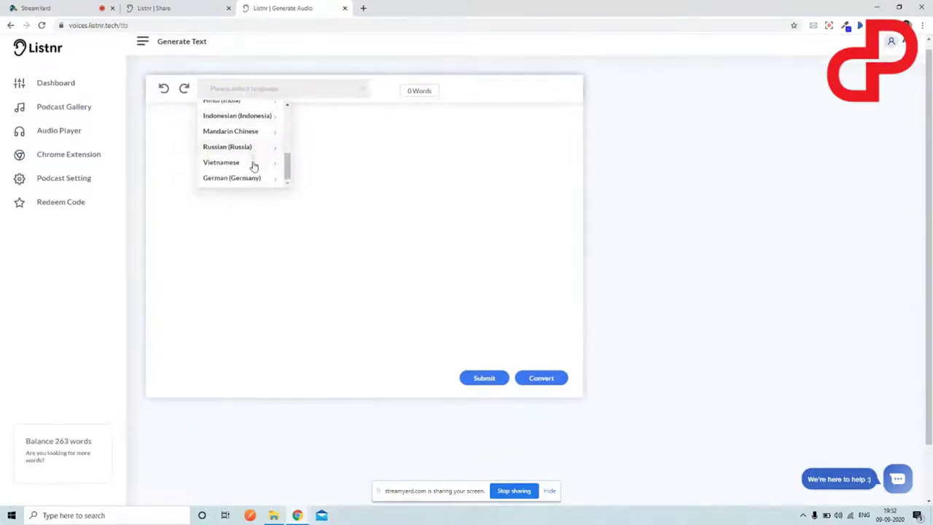
pyautogui.scroll(8, 243, 141)
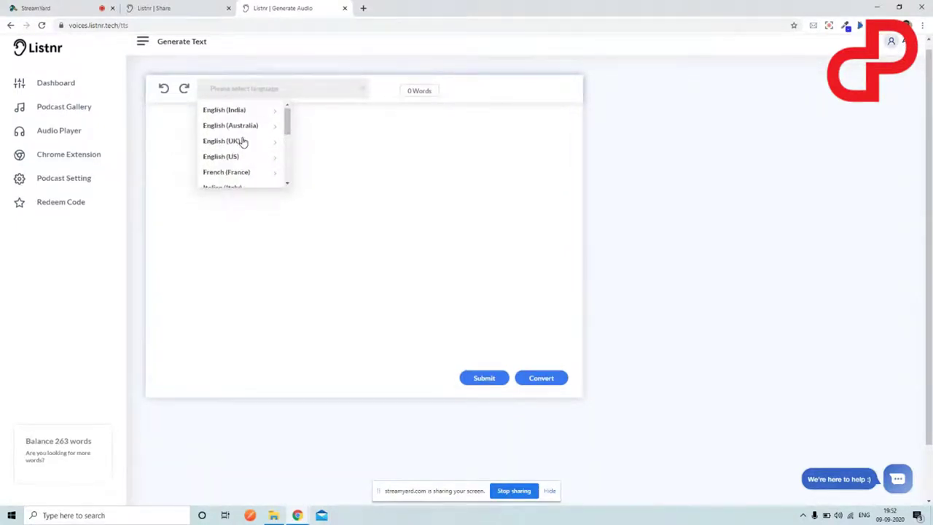
pyautogui.scroll(1, 243, 140)
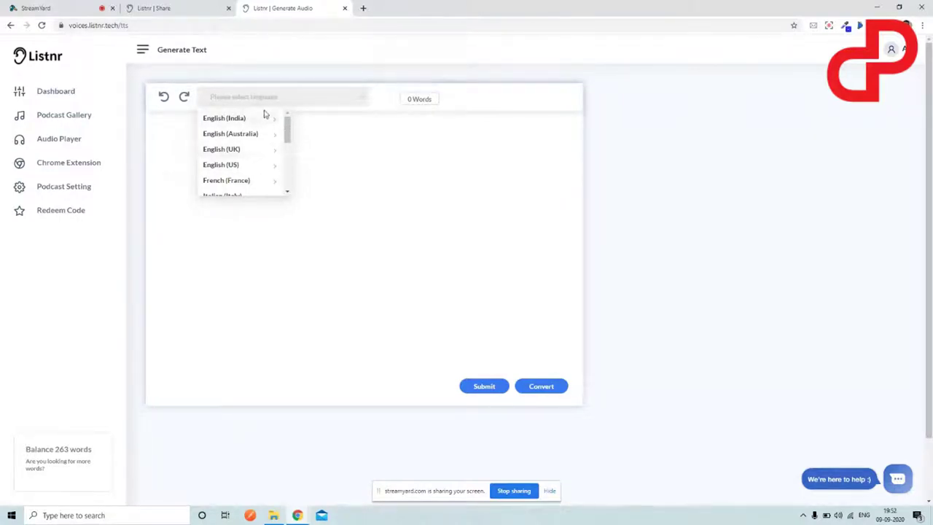
# - Set the voice to English (Australia) / Olivia and review the other Australian voices
pyautogui.click(261, 136)
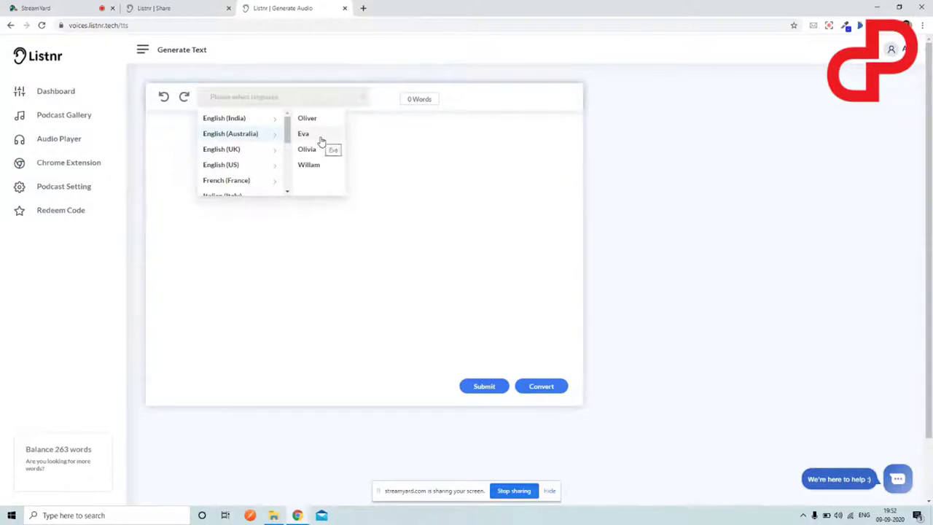
pyautogui.click(321, 149)
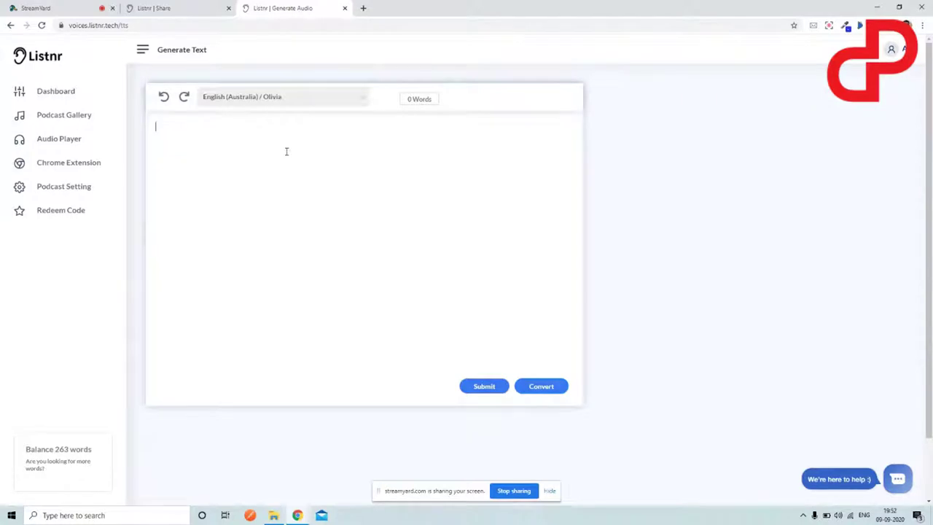
pyautogui.click(289, 107)
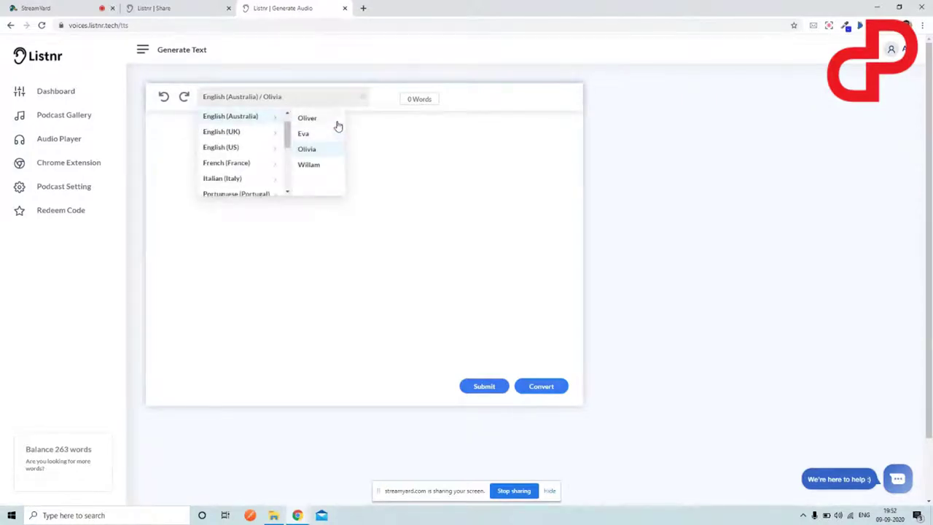
pyautogui.click(406, 178)
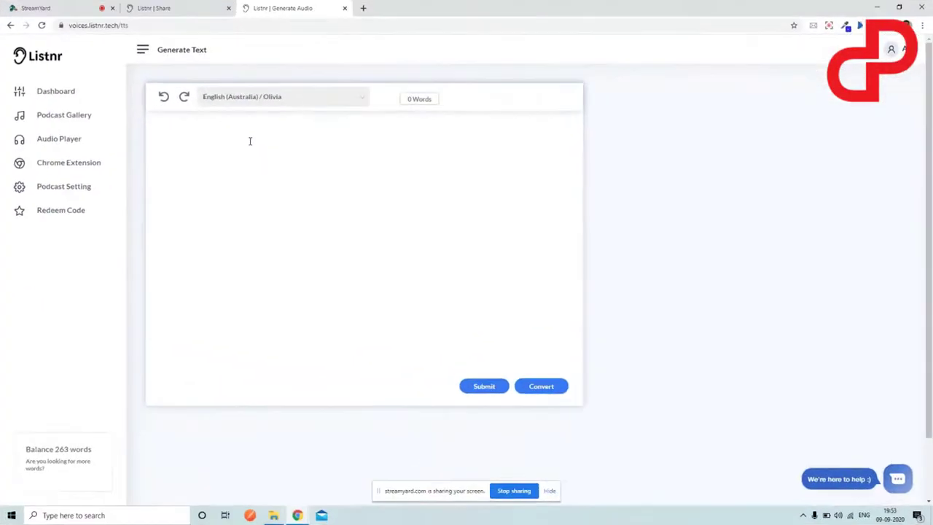
# - Set the text-to-speech voice to English (India) / Mohan
pyautogui.click(263, 104)
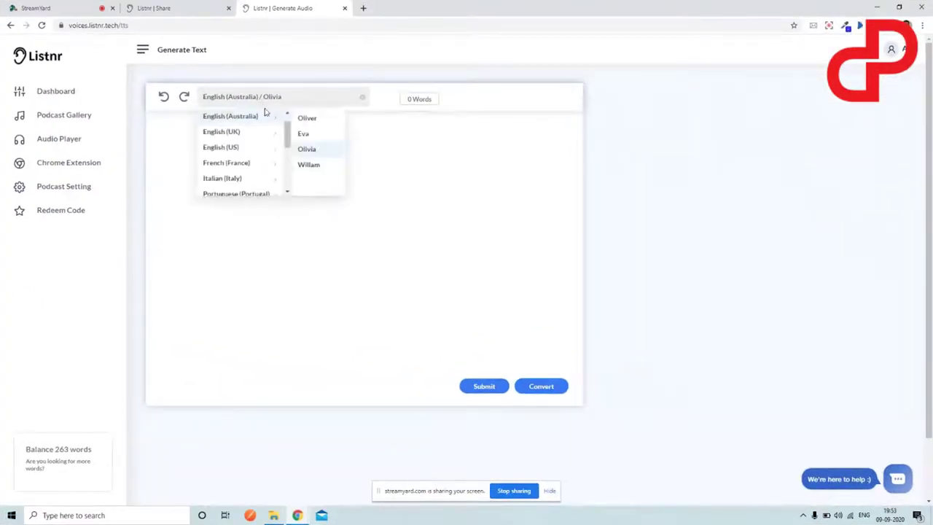
pyautogui.scroll(1, 266, 139)
pyautogui.click(264, 120)
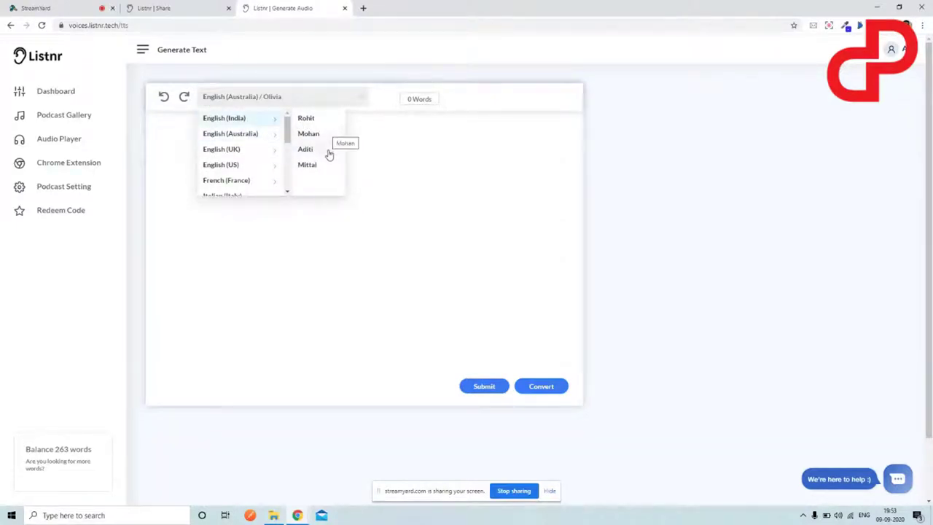
pyautogui.click(329, 133)
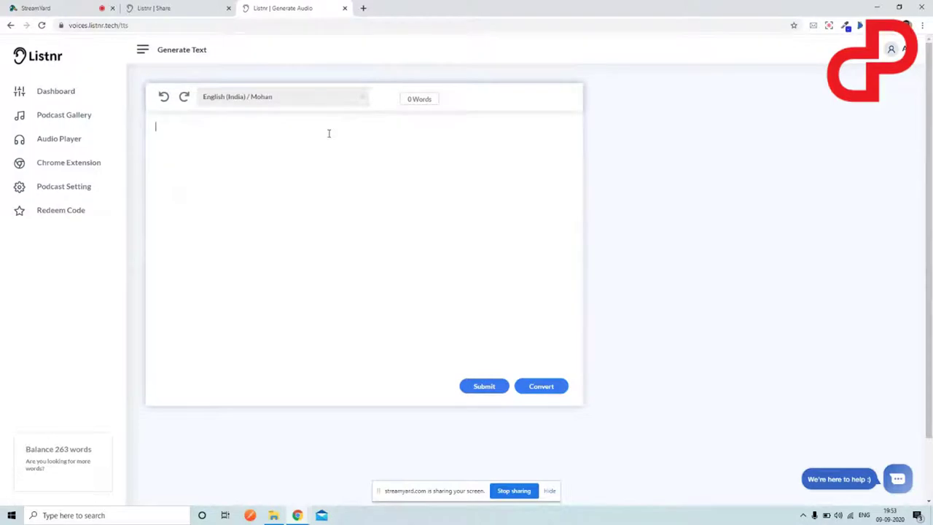
# - Enter the greeting "Hey PitchGrounders," in the text editor, correcting the misspelled second word
pyautogui.write('Hey pitchGrounders')
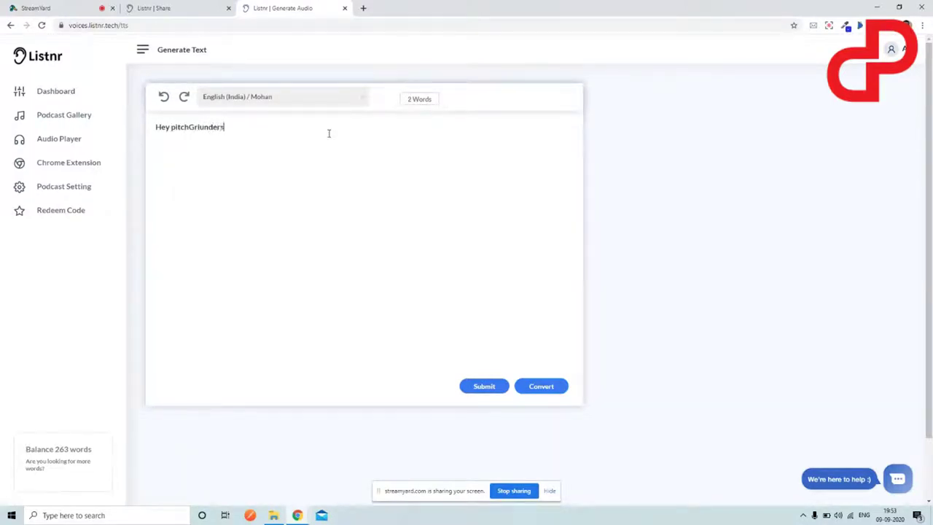
pyautogui.doubleClick(198, 134)
pyautogui.write('=')
pyautogui.write('itch')
pyautogui.write('Ground')
pyautogui.write('ers')
pyautogui.write(',')
# - Review the tone, pronunciation and pause options offered for the word "PitchGrounders"
pyautogui.doubleClick(197, 126)
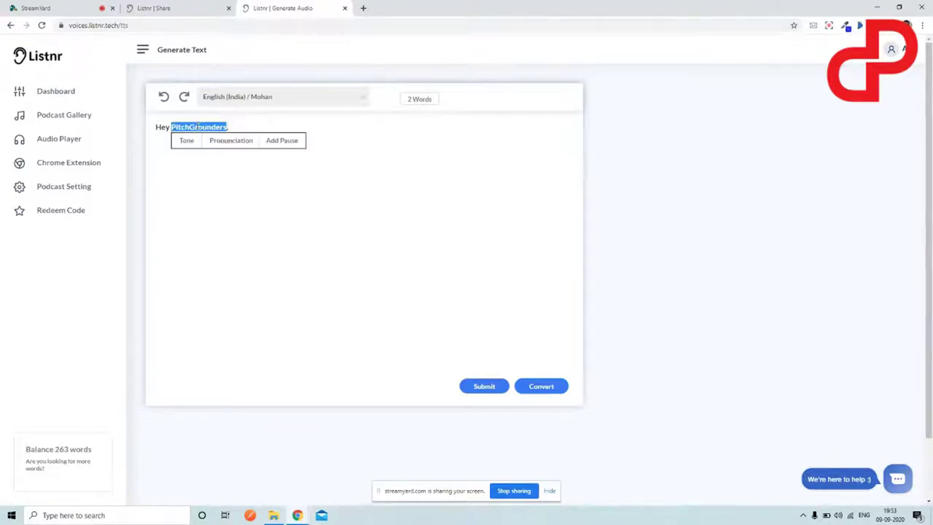
pyautogui.click(186, 140)
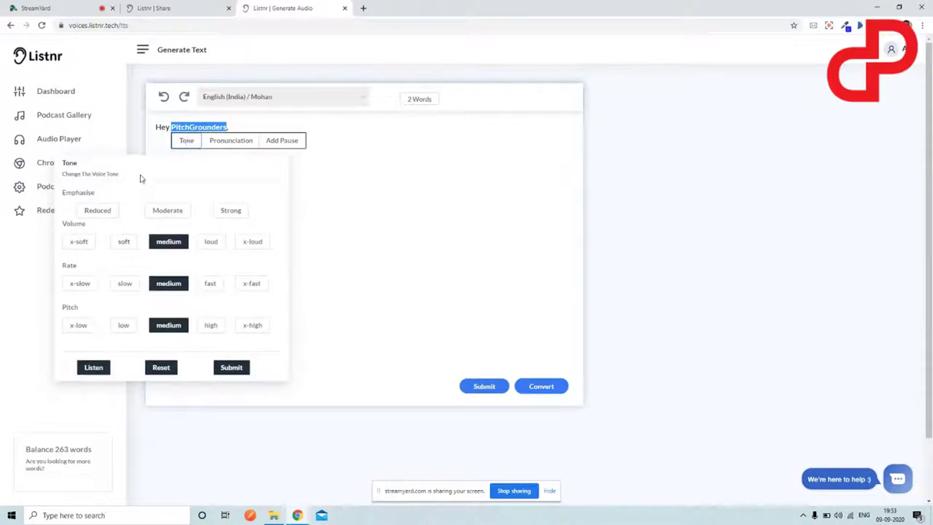
pyautogui.click(232, 141)
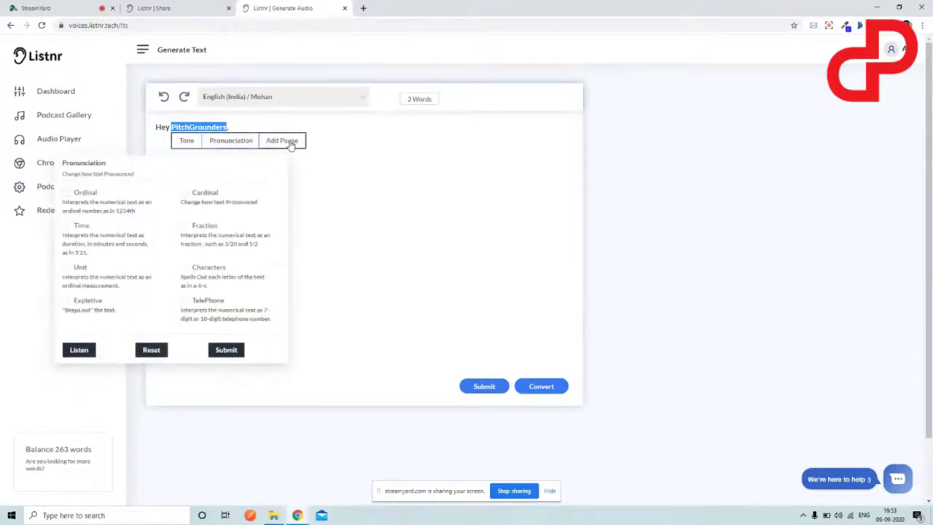
pyautogui.click(277, 144)
pyautogui.click(236, 127)
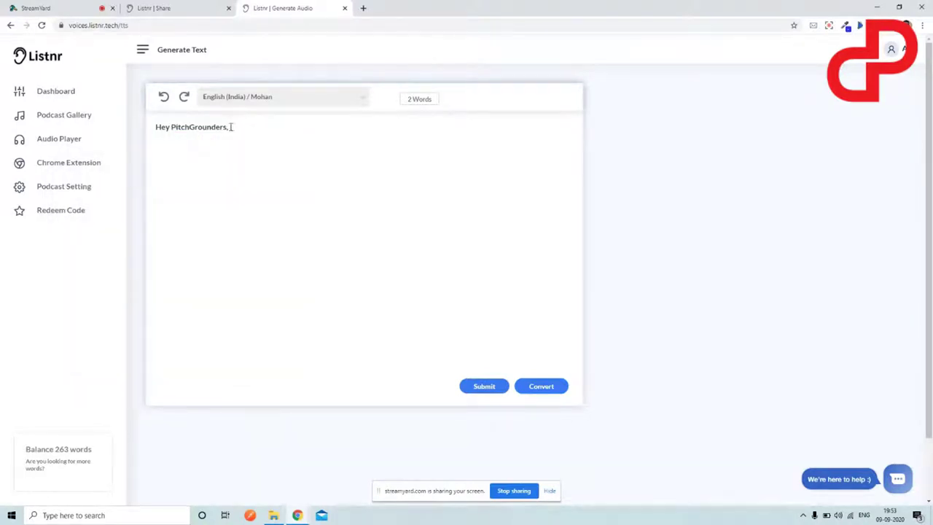
# - Add a 0.2-second pause at the comma after "PitchGrounders"
pyautogui.moveTo(232, 127); pyautogui.dragTo(226, 127)
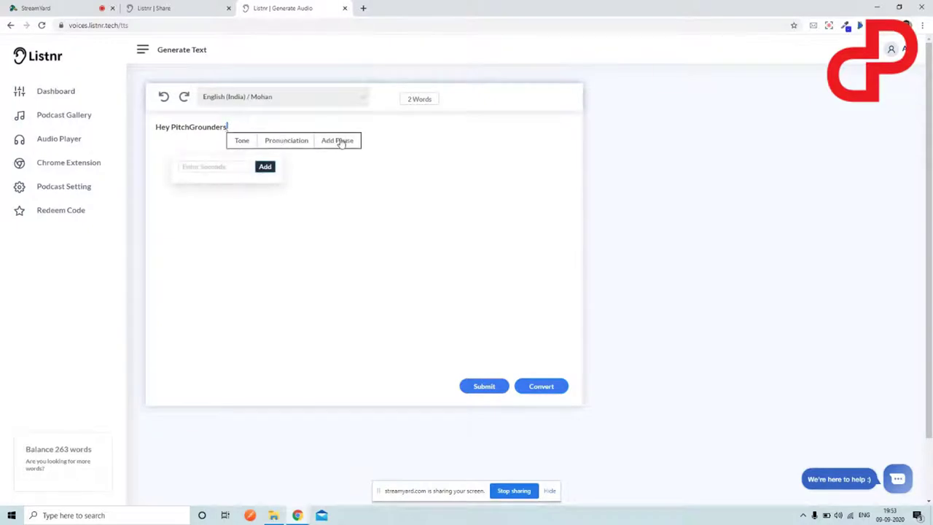
pyautogui.click(339, 143)
pyautogui.click(232, 170)
pyautogui.write('0')
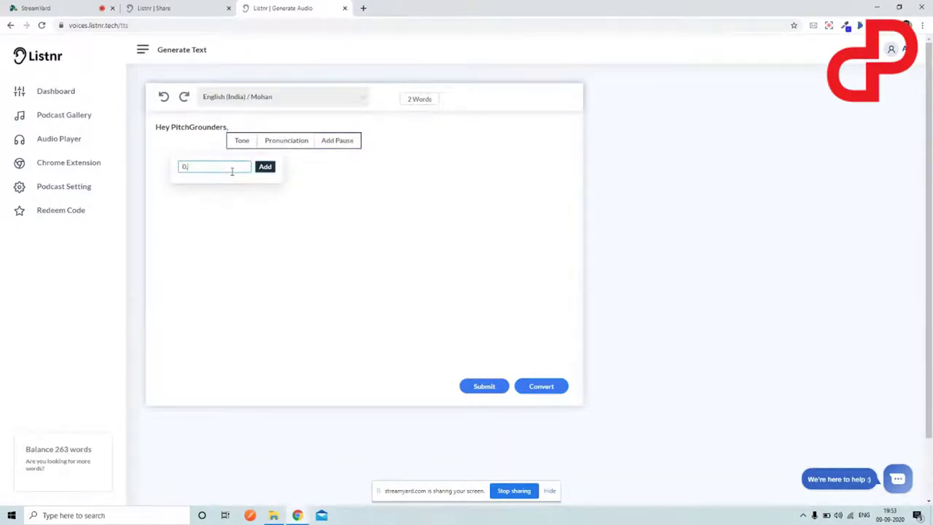
pyautogui.write('.2')
pyautogui.click(268, 167)
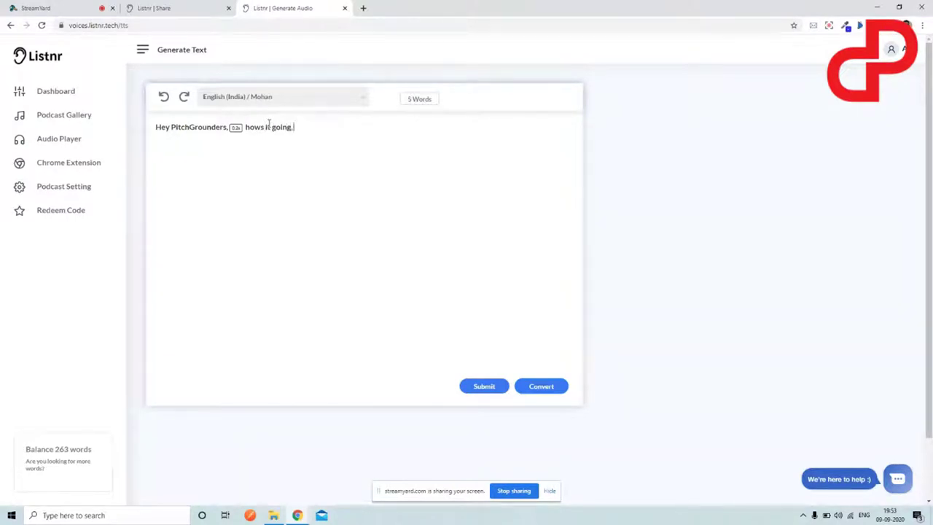
# - Complete the first line with "Mohan this side, hope you all are doing well." and add a 0.2-second pause at its end
pyautogui.write('this side, hope you')
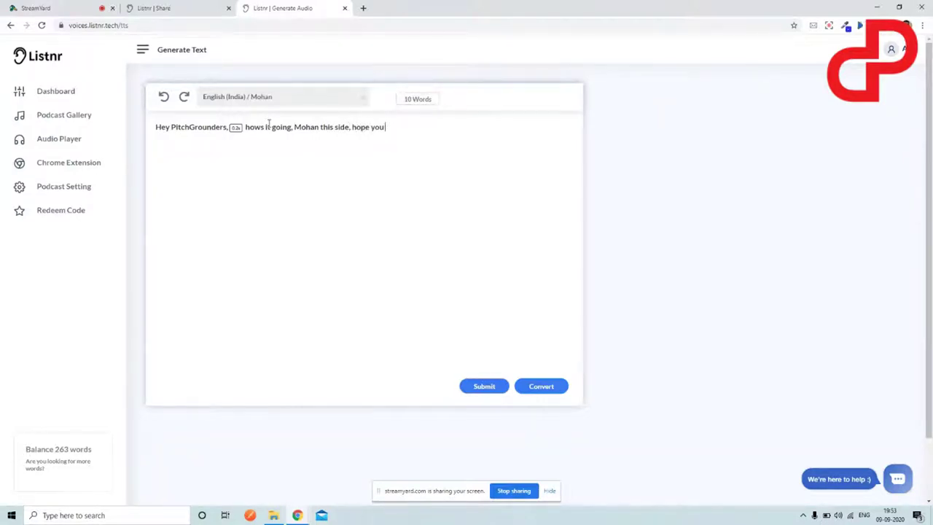
pyautogui.write(' all are doing well')
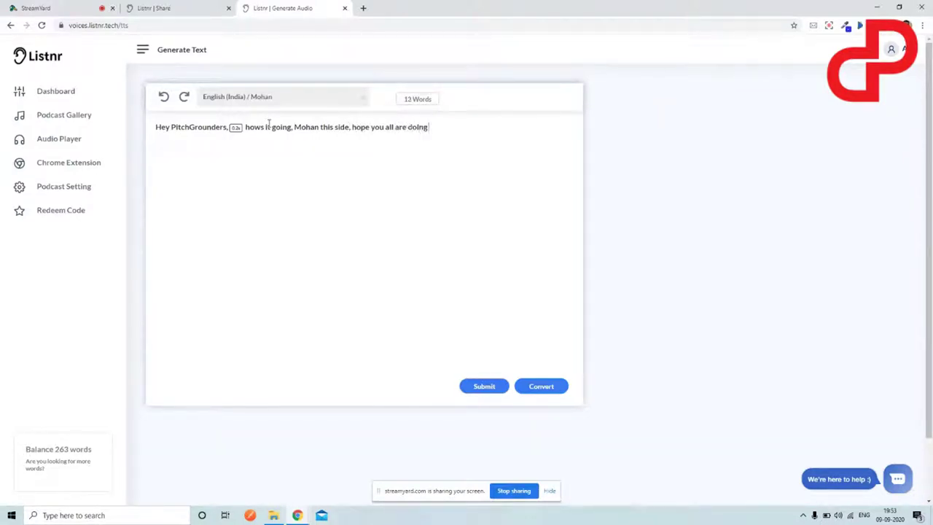
pyautogui.click(446, 127)
pyautogui.click(555, 141)
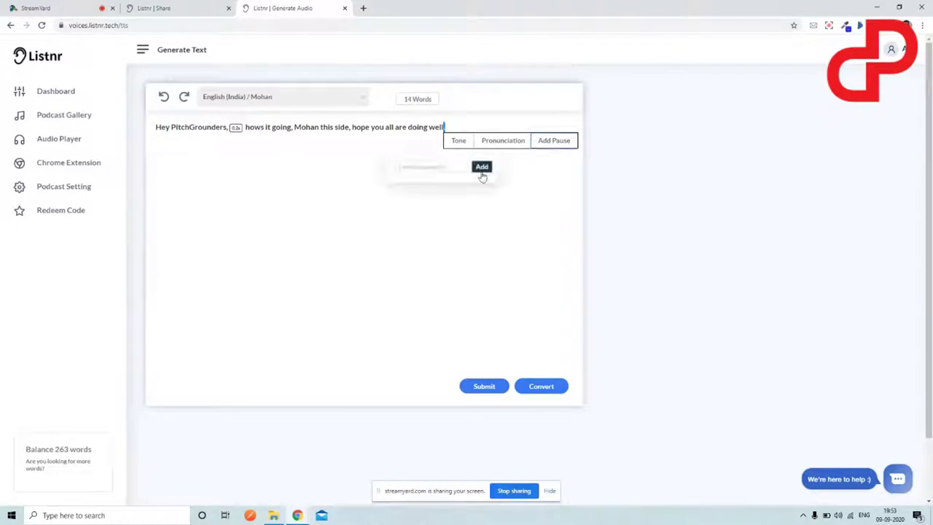
pyautogui.click(438, 167)
pyautogui.write('0.2')
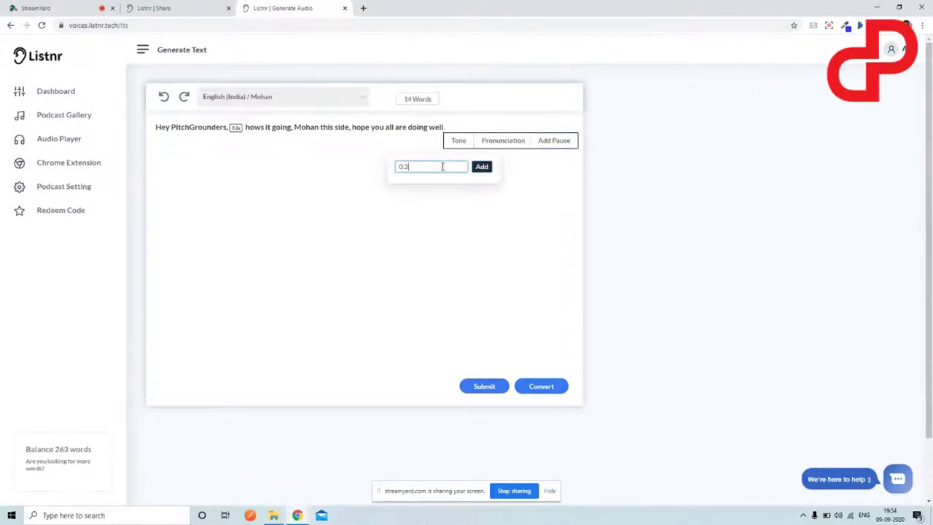
pyautogui.click(482, 167)
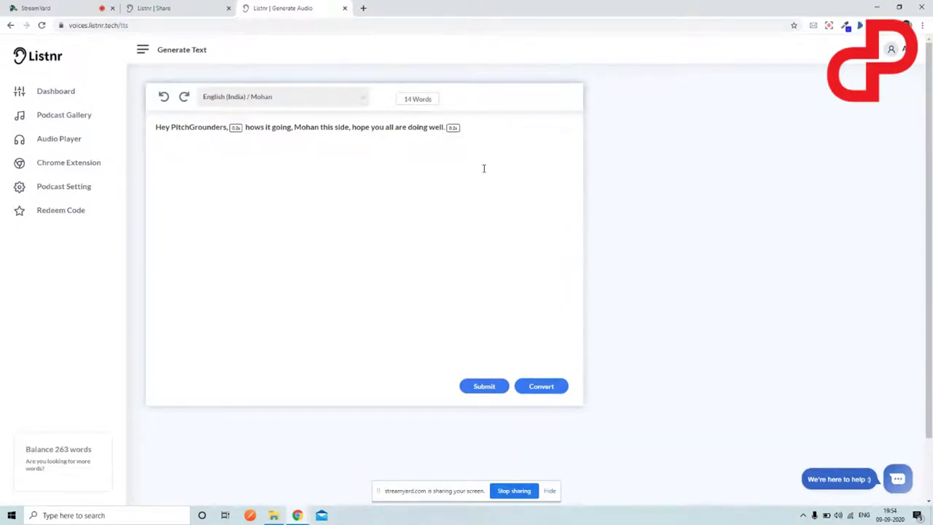
# - Enter "You guys are awesome for joining in to the Webinar today." as a second line, correcting the misspelled words
pyautogui.write('ou guys ate ')
pyautogui.write('e awespm')
pyautogui.write('ome ')
pyautogui.write('for')
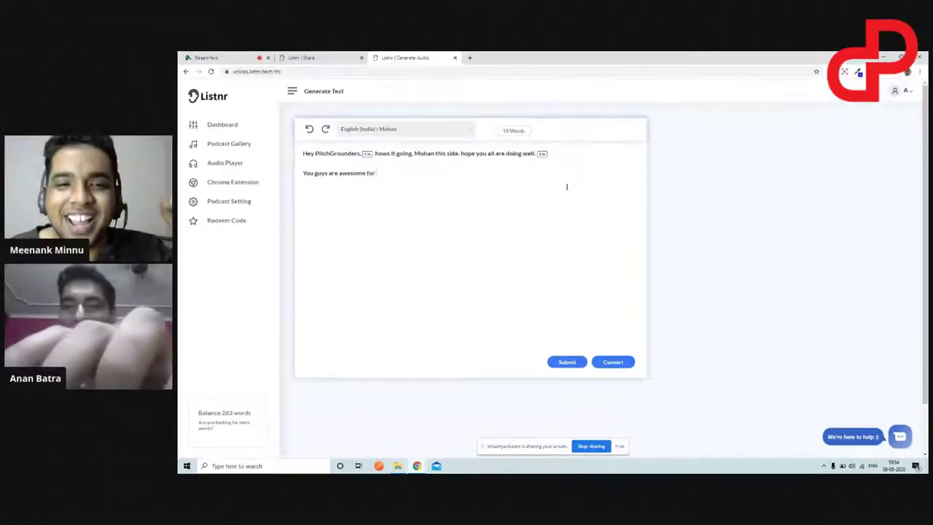
pyautogui.write(' joining i')
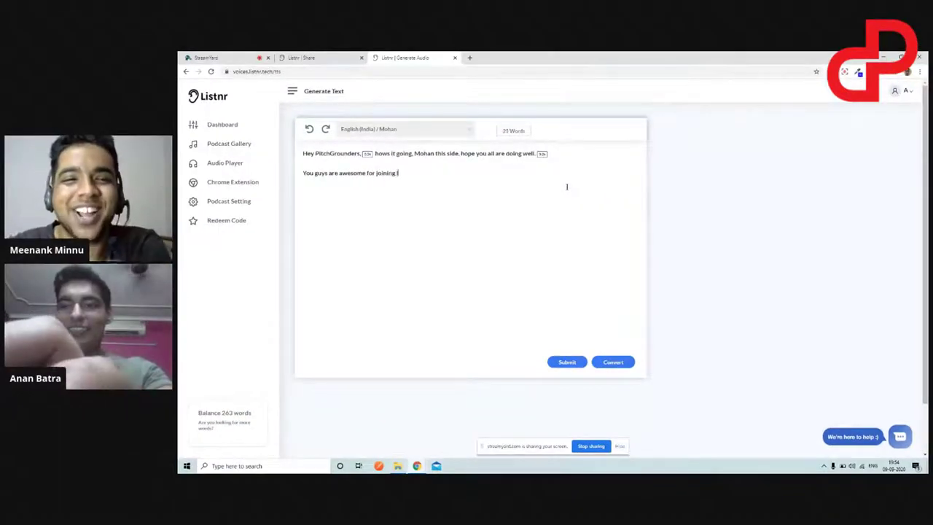
pyautogui.write('n to the Webin')
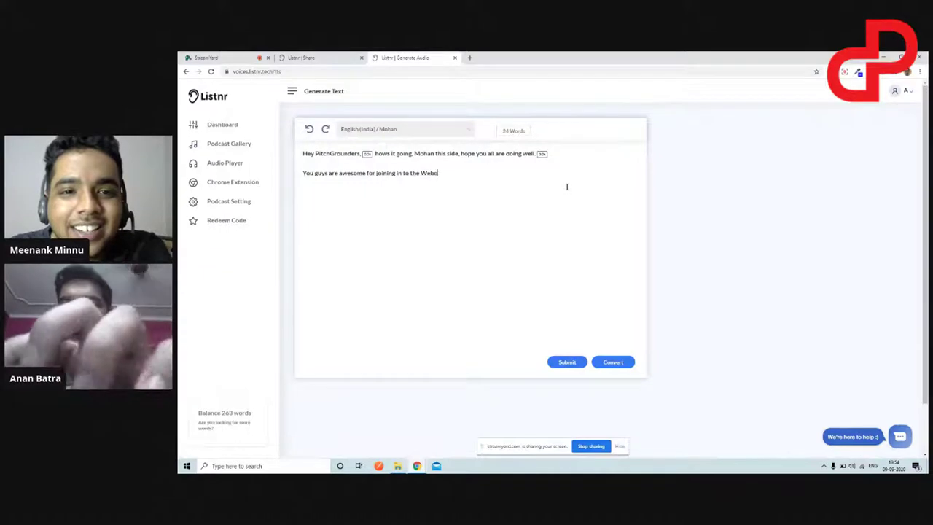
pyautogui.write('a')
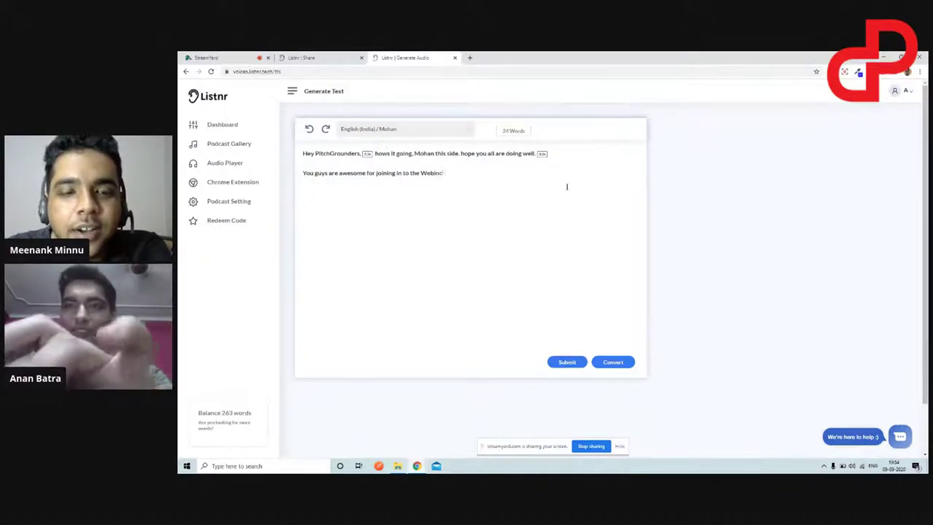
pyautogui.write('r')
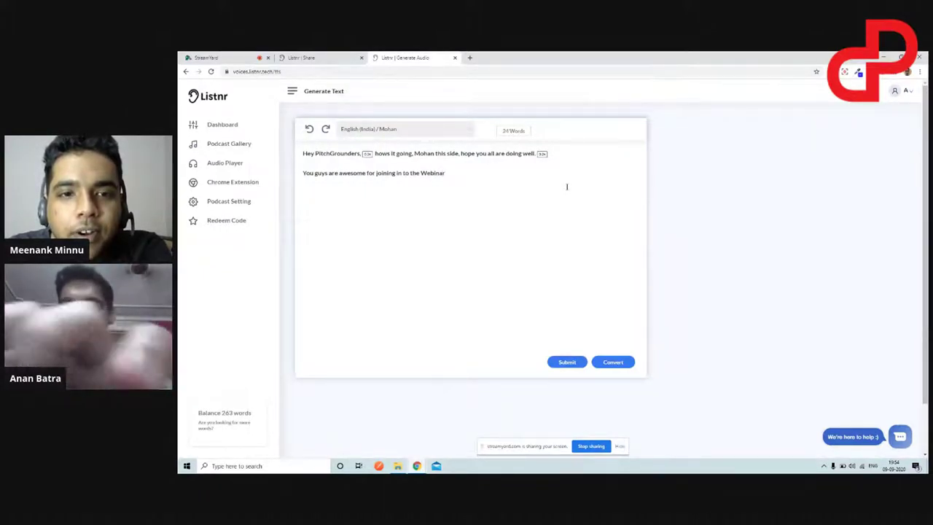
pyautogui.write(' today.')
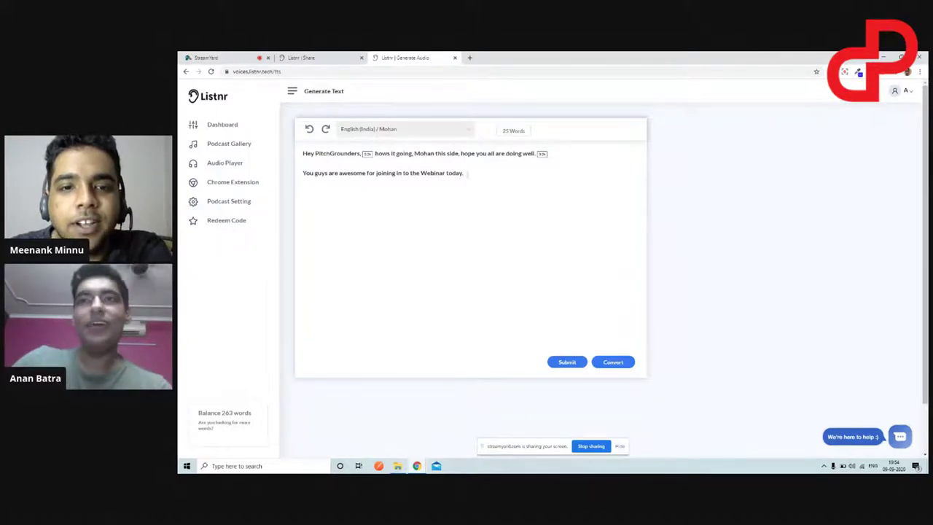
# - Add a 0.2-second pause after "today." at the end of the second line
pyautogui.click(462, 172)
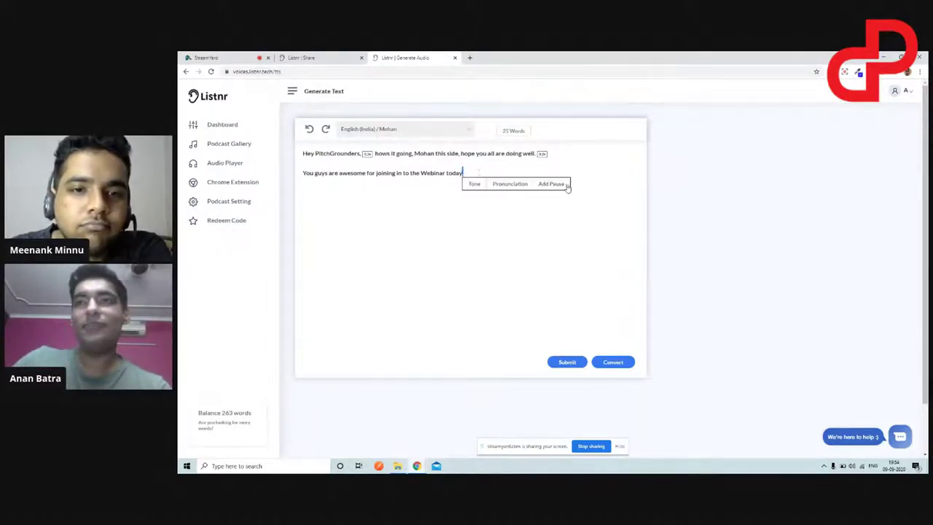
pyautogui.click(565, 183)
pyautogui.click(471, 205)
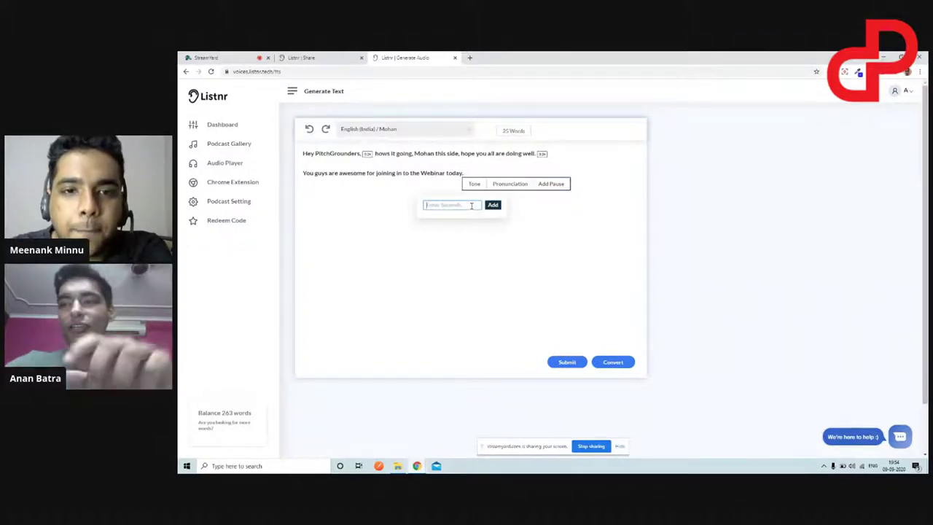
pyautogui.write('0.2')
pyautogui.click(493, 205)
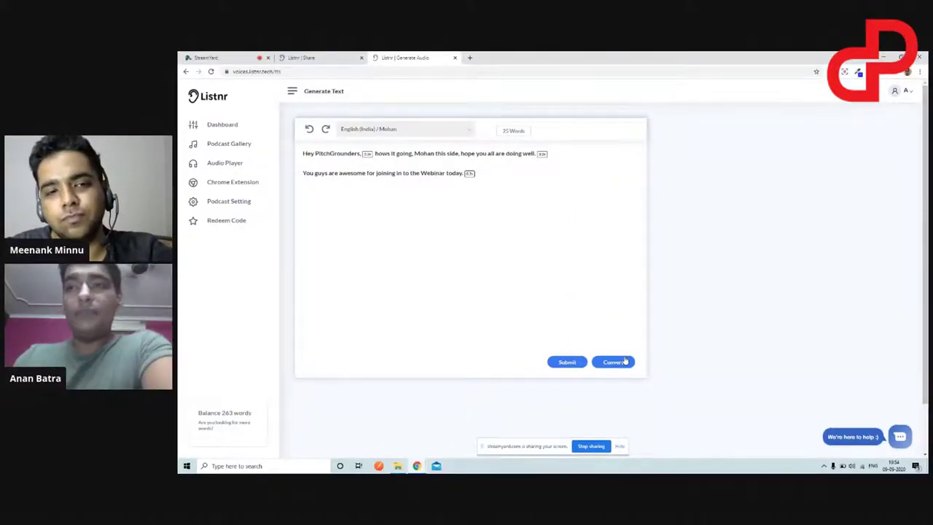
# - Convert the text to speech with the English (India) / Mohan voice and play the generated audio
pyautogui.click(624, 362)
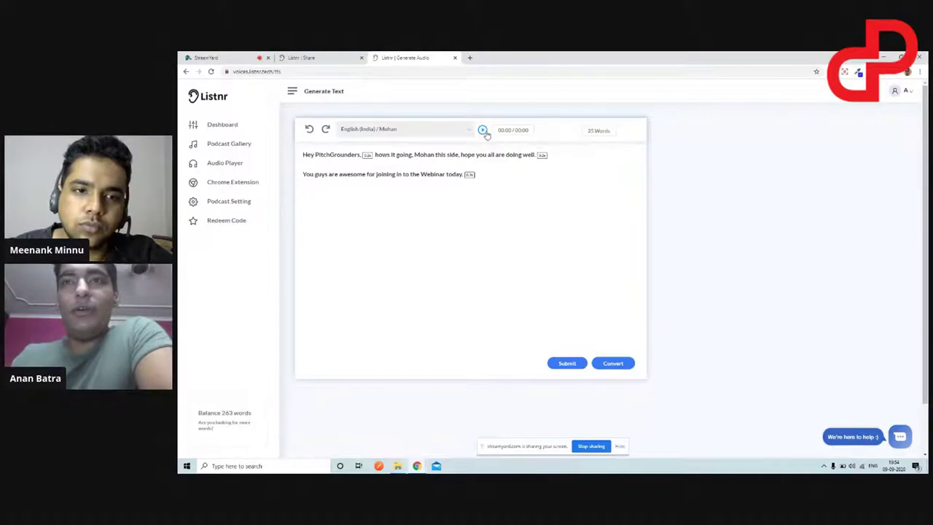
pyautogui.click(484, 131)
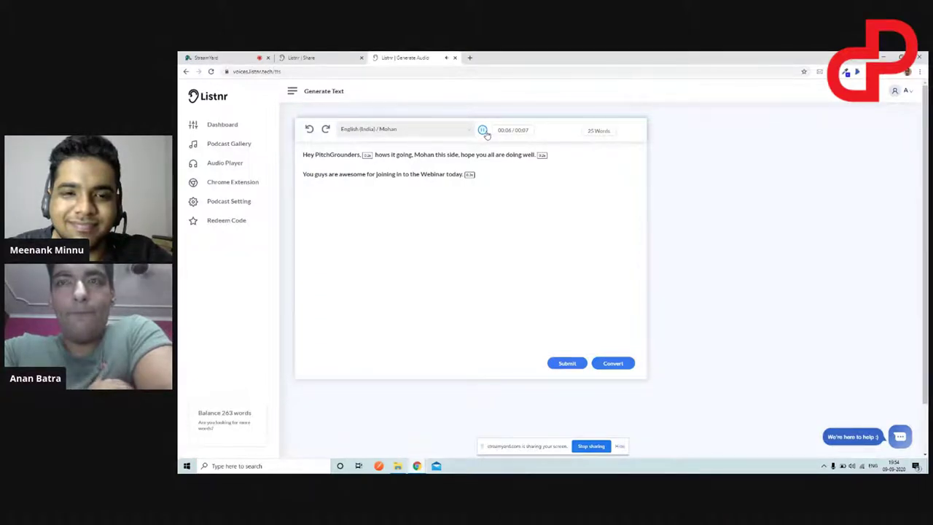
# - Add a 0.2-second pause at the comma after "Mohan this side" in the first line
pyautogui.click(458, 156)
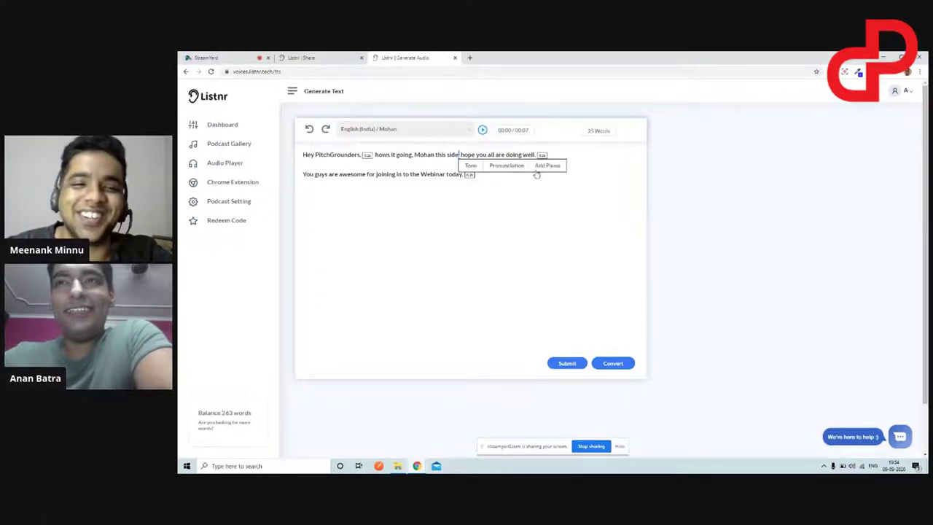
pyautogui.click(560, 166)
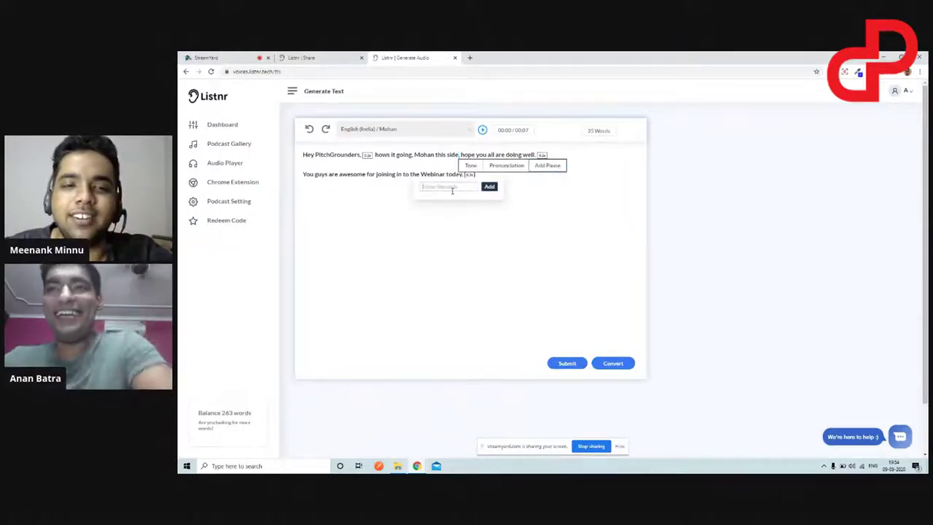
pyautogui.click(489, 187)
# - Set the voice to English (Australia) / Eva, then convert the text and play the result
pyautogui.click(438, 129)
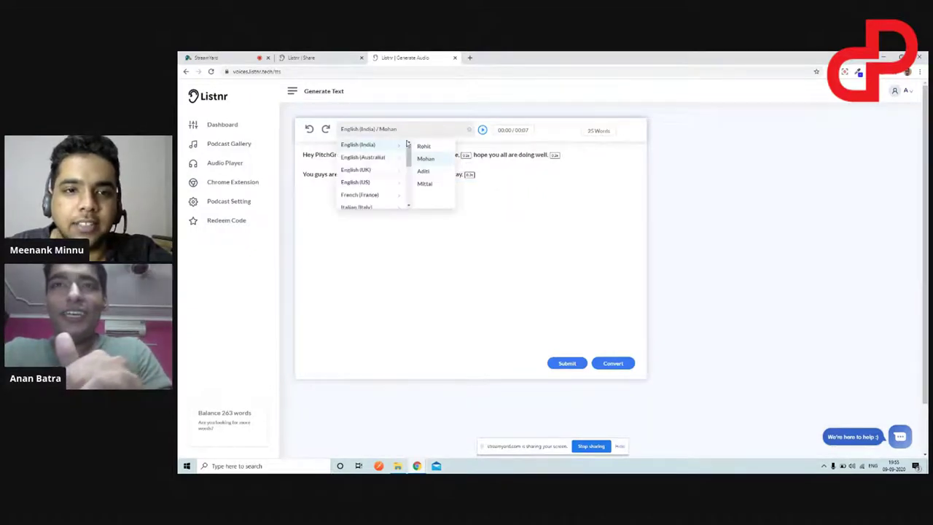
pyautogui.click(375, 158)
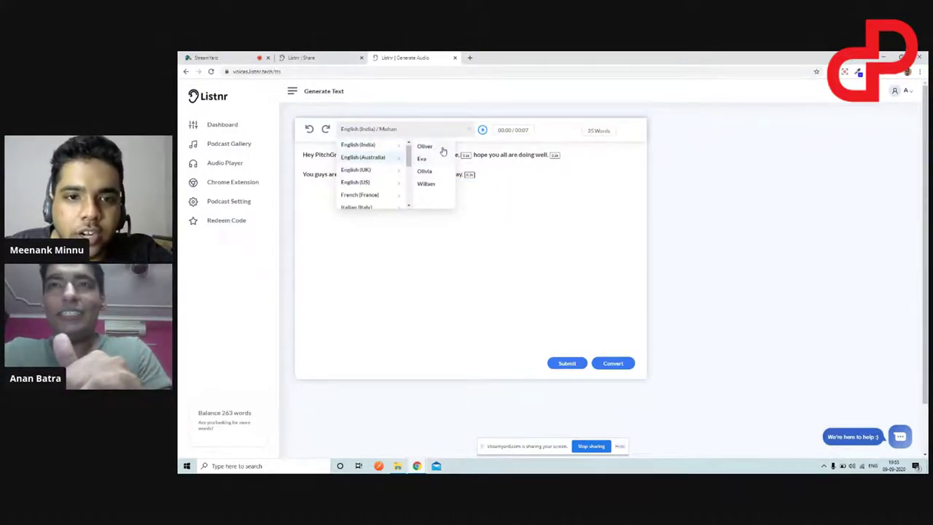
pyautogui.click(422, 158)
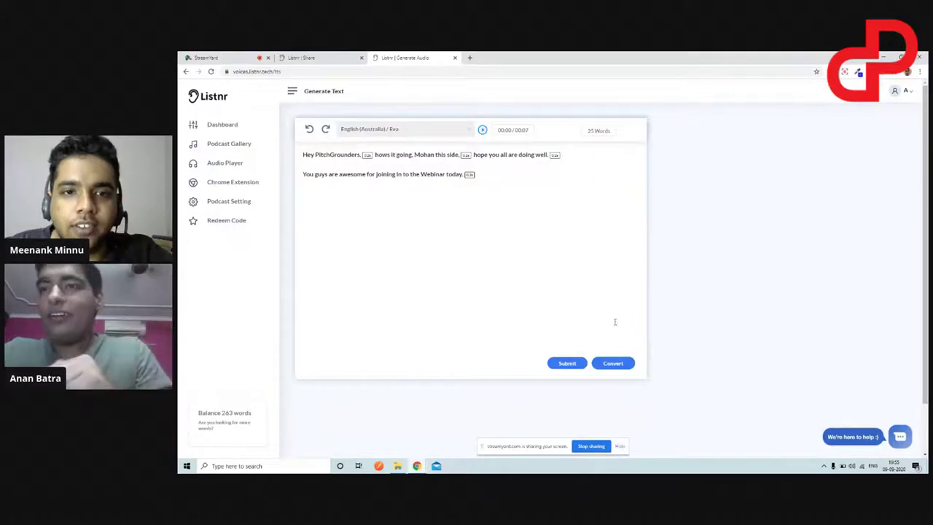
pyautogui.click(615, 363)
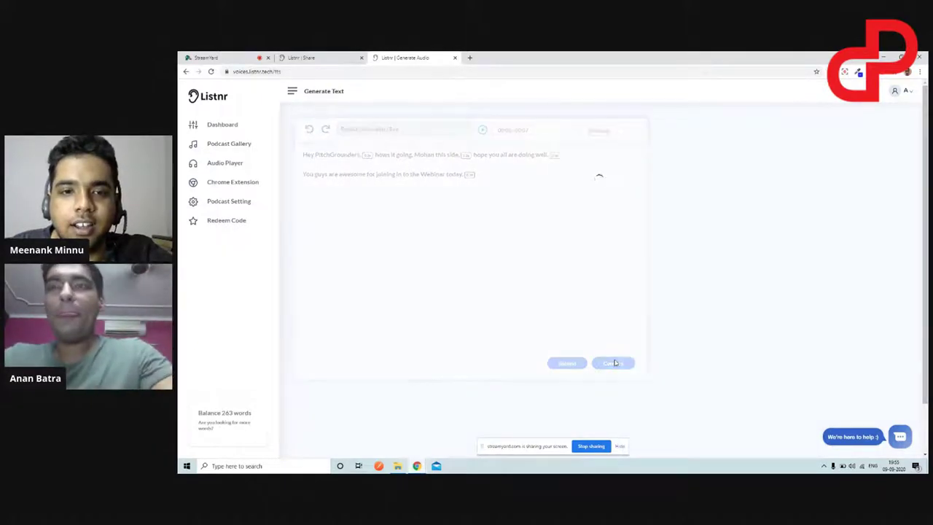
pyautogui.click(483, 131)
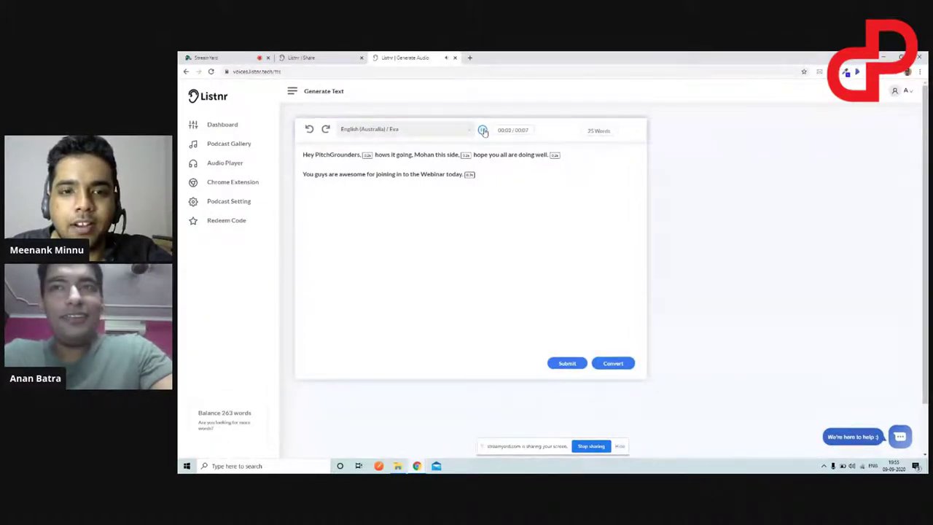
# - Replace the speaker name "Mohan" in the first line with "Eva" and convert the text again
pyautogui.doubleClick(424, 154)
pyautogui.write('Eva')
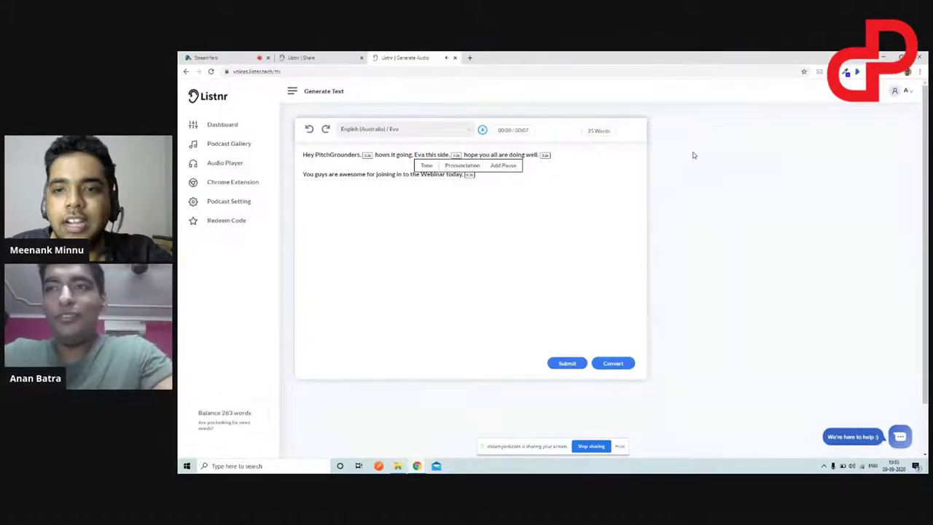
pyautogui.click(613, 363)
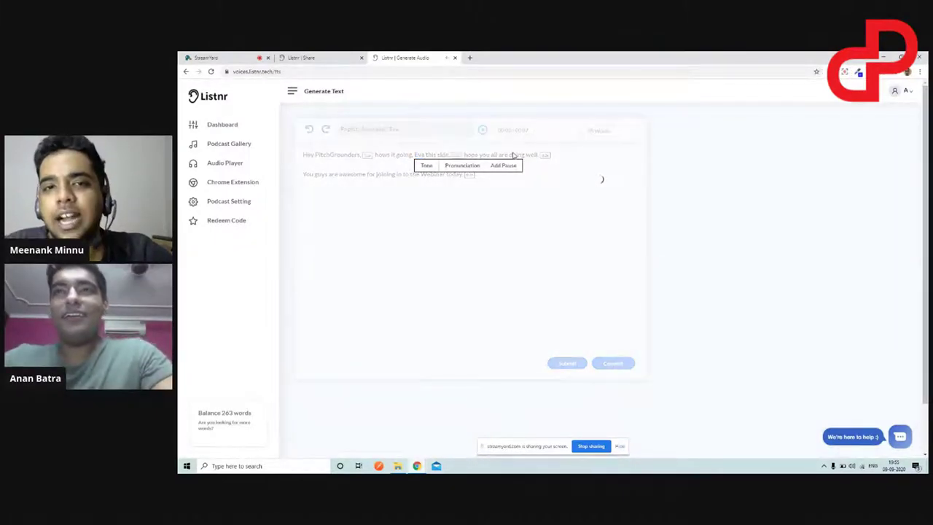
pyautogui.doubleClick(419, 155)
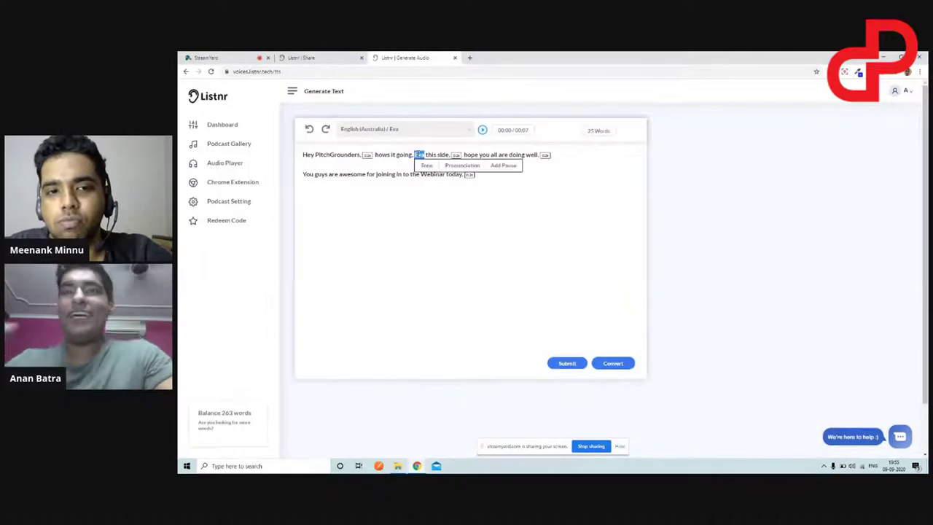
# - Switch the voice to English (Australia) / William, then convert the text and play the audio
pyautogui.click(412, 129)
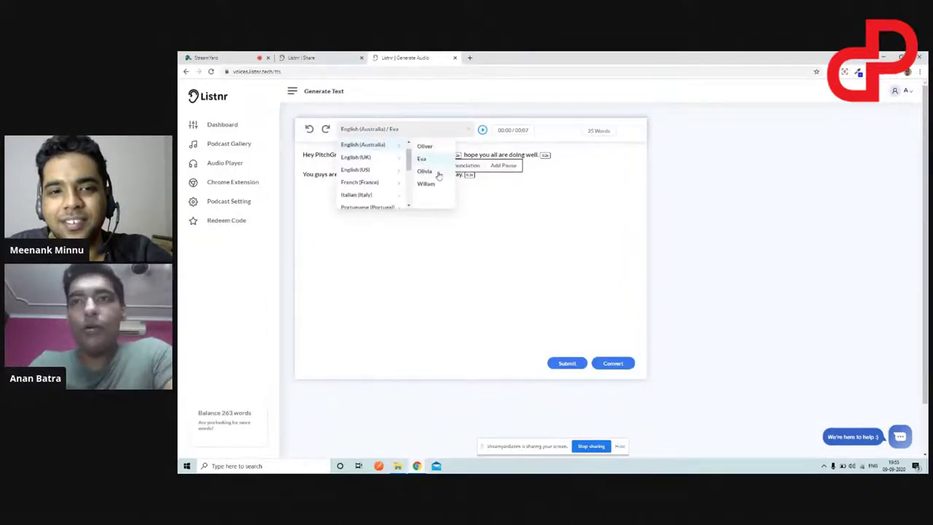
pyautogui.click(438, 183)
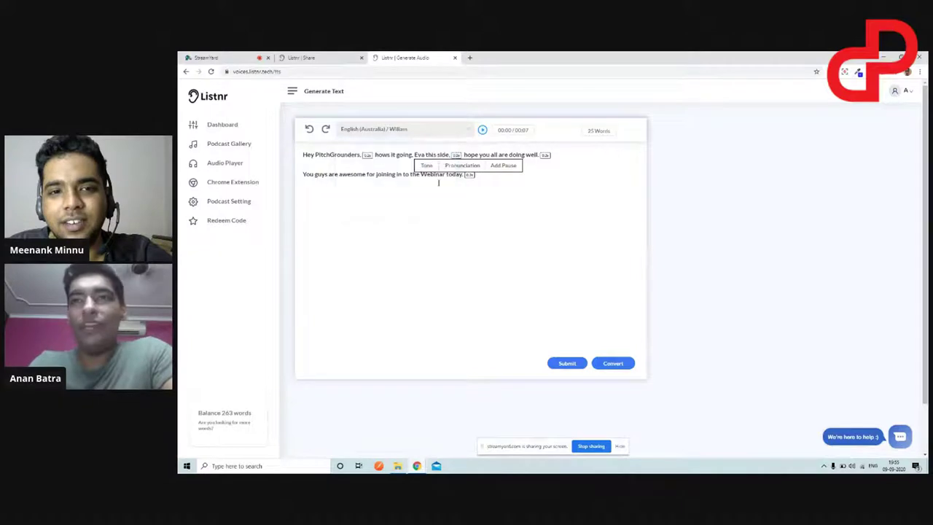
pyautogui.click(621, 364)
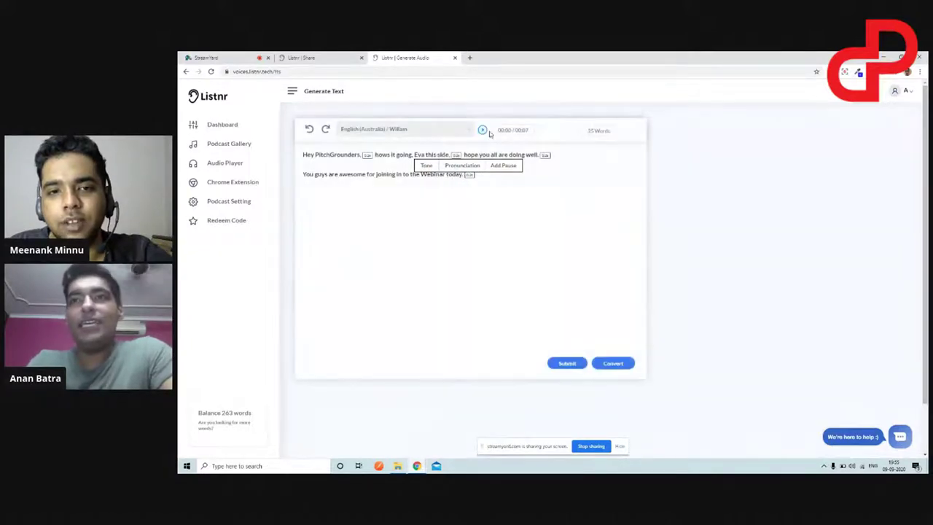
pyautogui.click(483, 131)
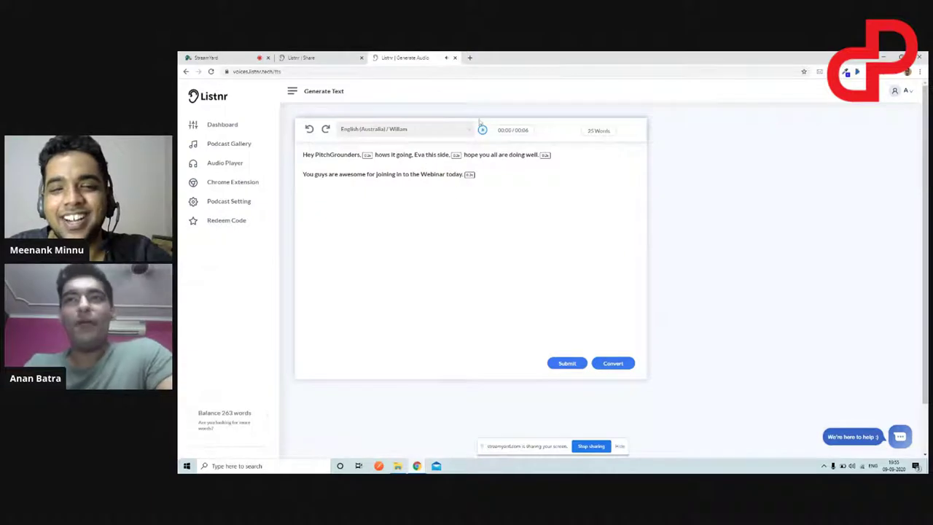
# - Set the voice back to English (India) / Mohan and convert the text to audio
pyautogui.click(431, 133)
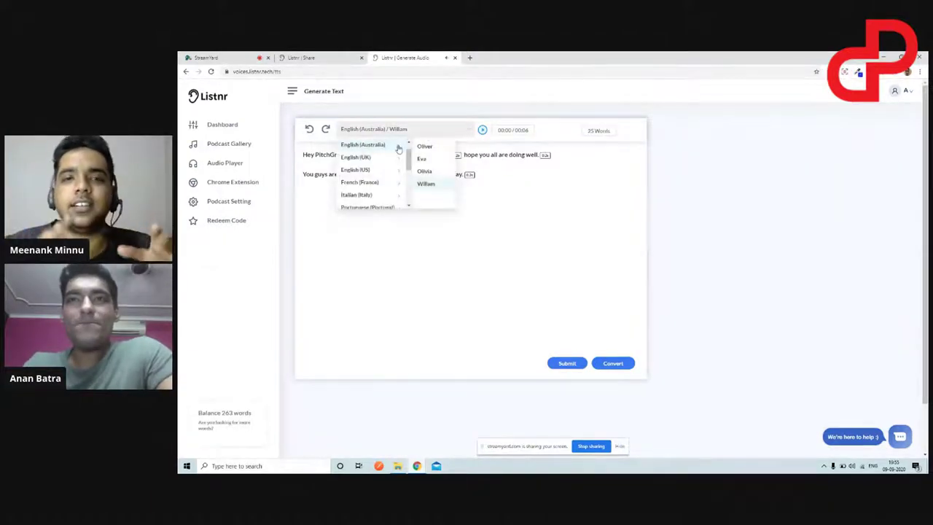
pyautogui.scroll(1, 387, 161)
pyautogui.moveTo(387, 148)
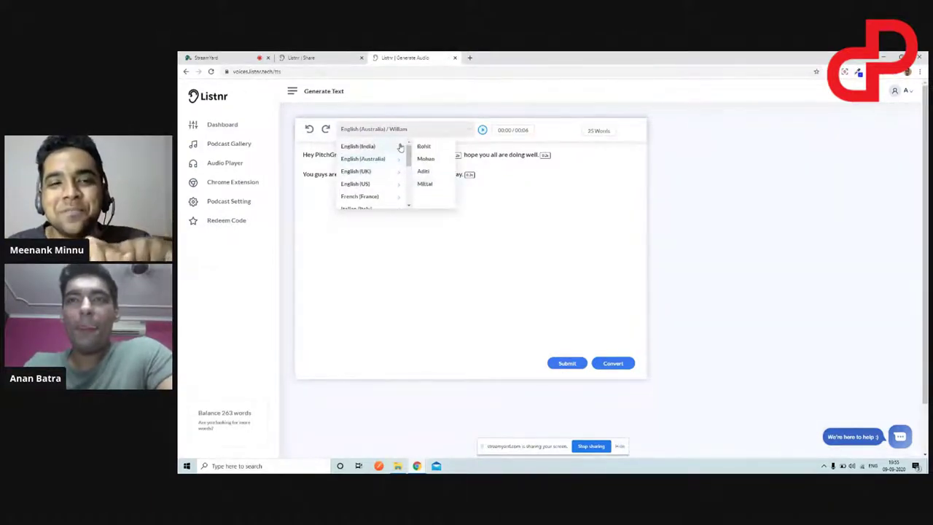
pyautogui.click(436, 161)
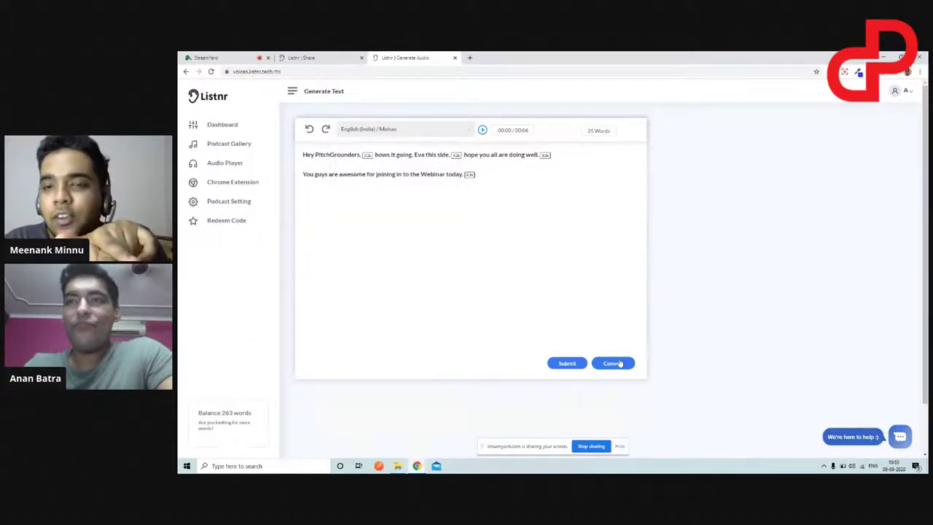
pyautogui.click(612, 363)
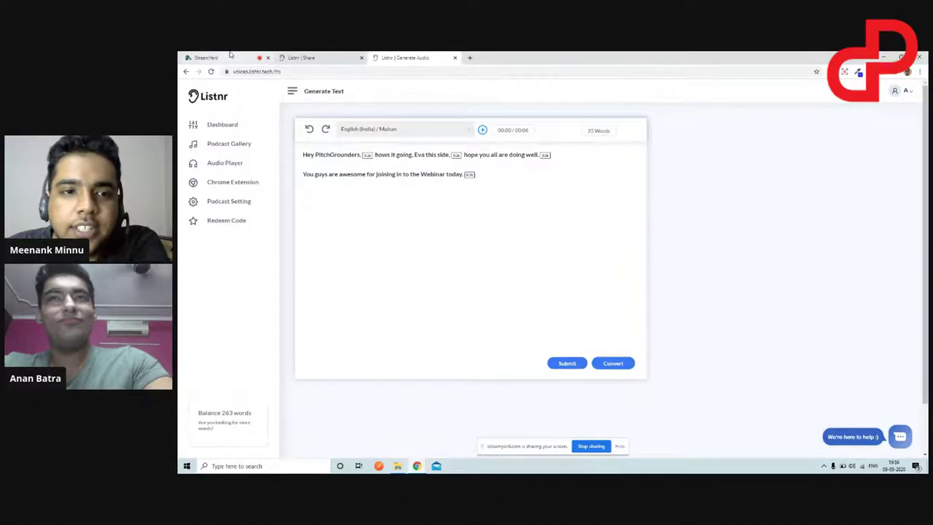
pyautogui.click(562, 362)
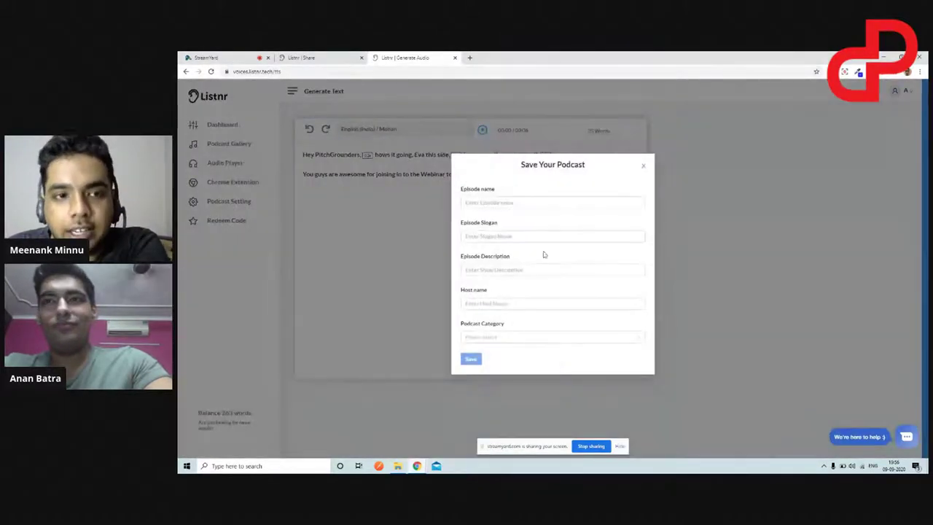
pyautogui.click(544, 207)
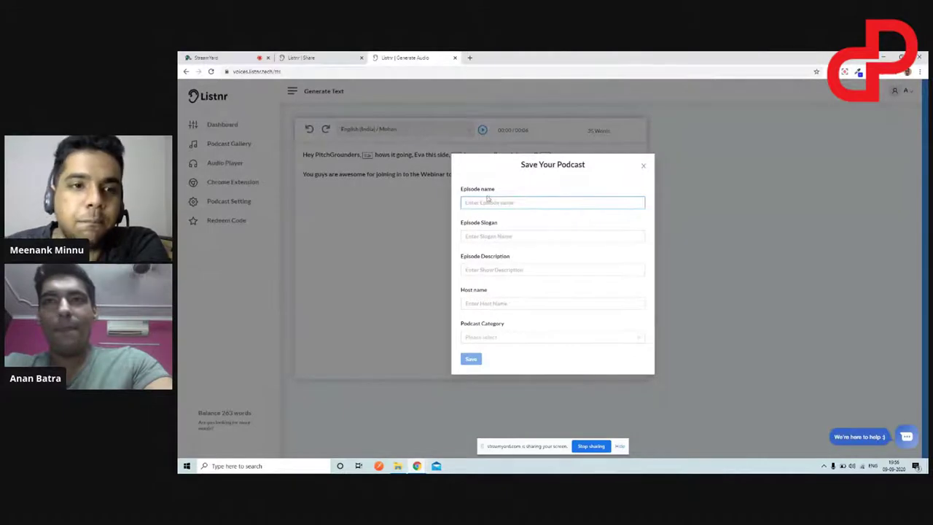
pyautogui.click(643, 164)
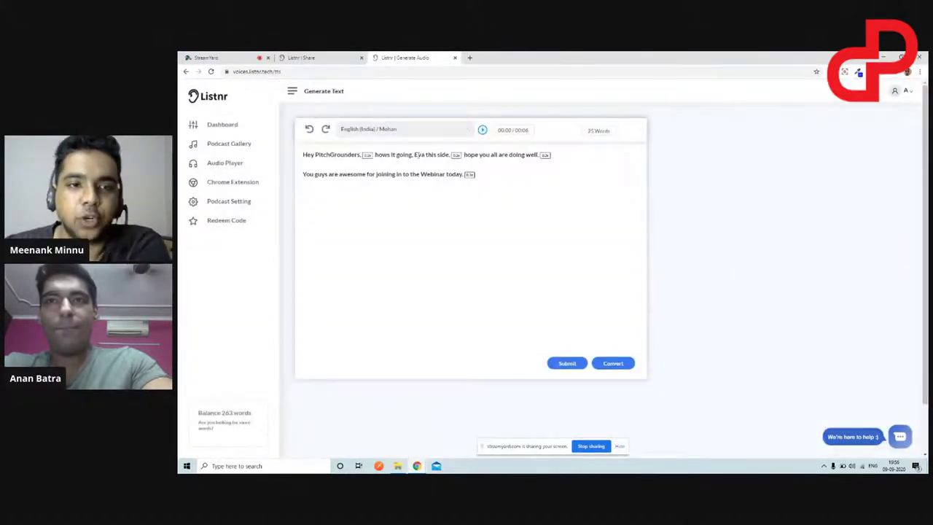
# - Replace the speaker name "Eva" in the first line with "Mohan" and convert the text to audio again
pyautogui.doubleClick(417, 154)
pyautogui.write('Mohan')
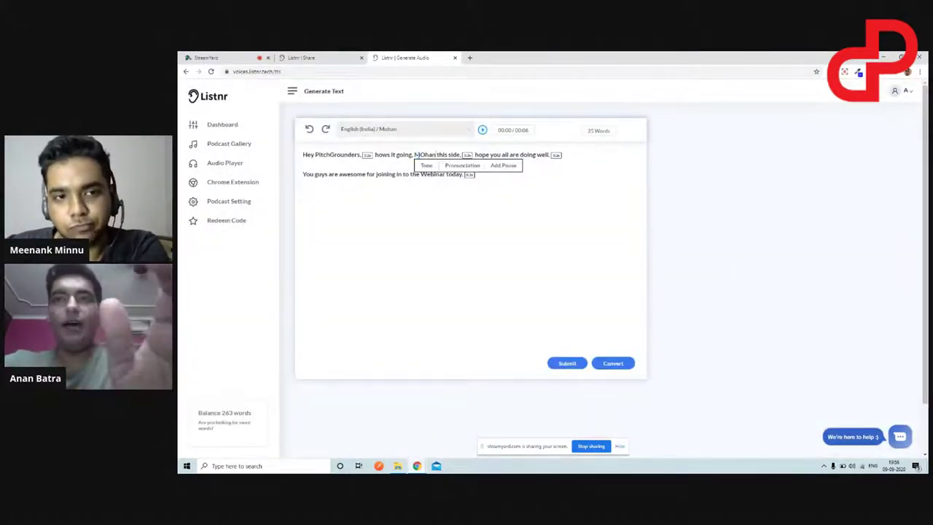
pyautogui.click(424, 155)
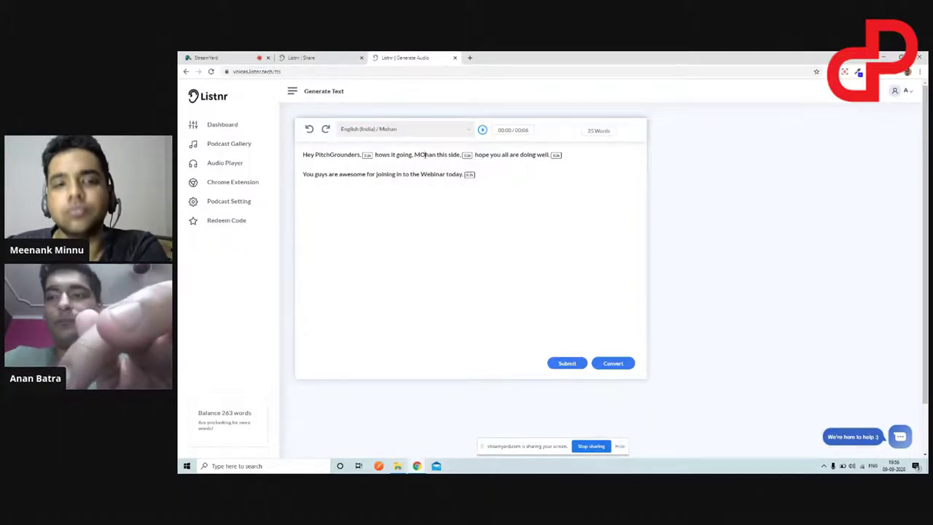
pyautogui.press('BackSpace')
pyautogui.write('o')
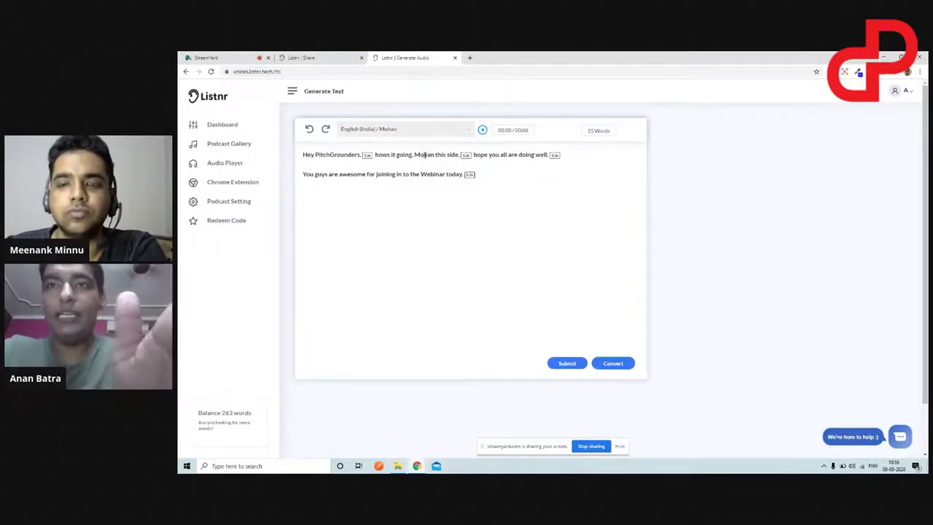
pyautogui.click(614, 364)
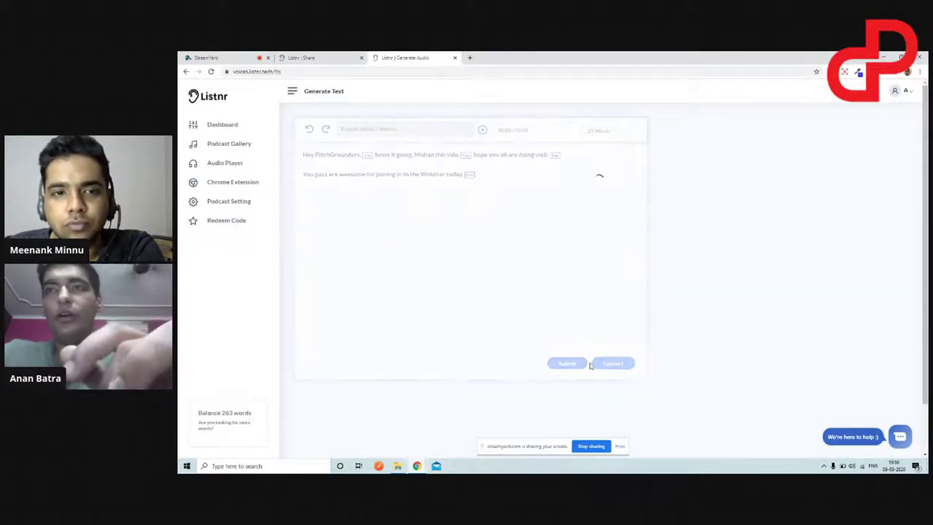
# - Submit the converted audio for saving as a podcast and name the episode "Pitchground Live EP"
pyautogui.click(567, 363)
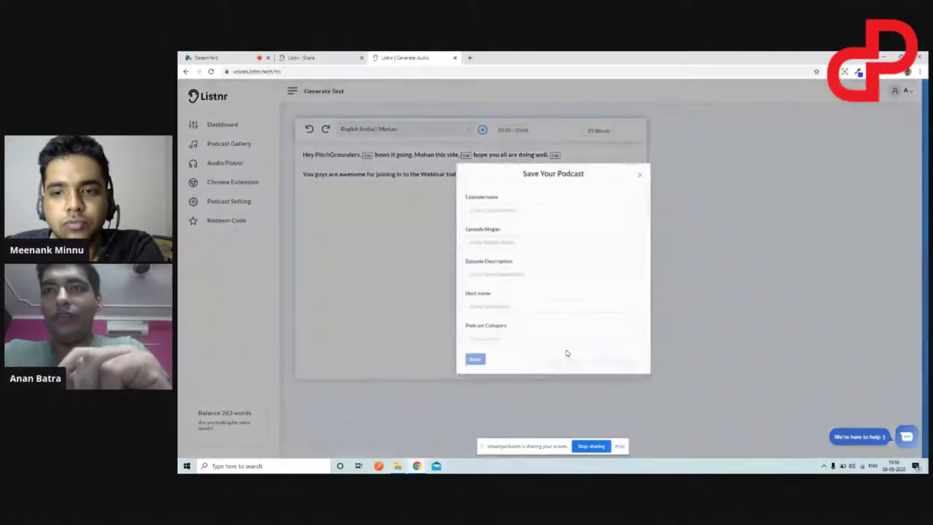
pyautogui.click(534, 202)
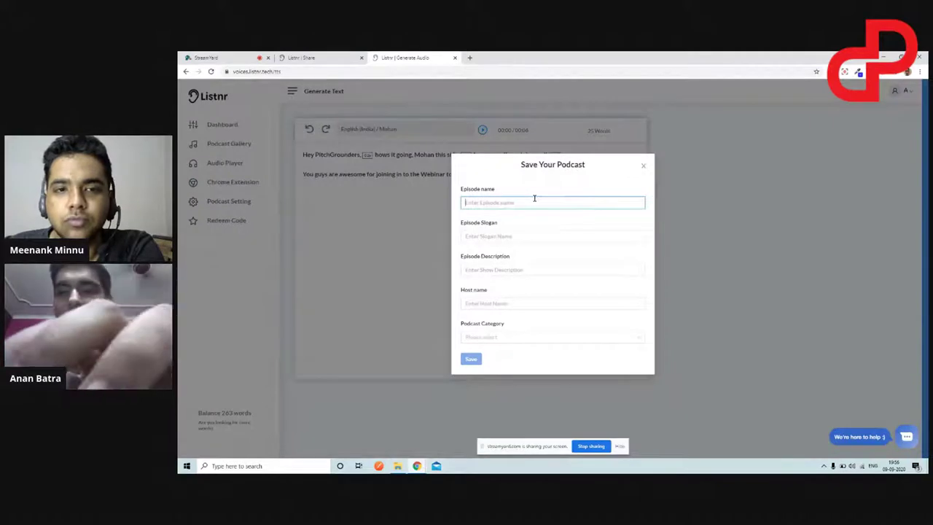
pyautogui.write('Pitchgro')
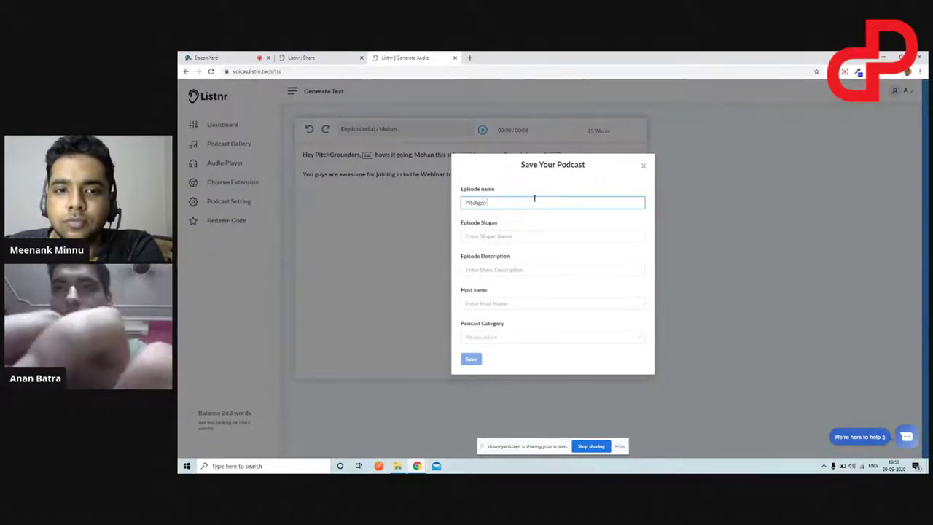
pyautogui.write('und Live LP')
# - Copy the episode name into the episode slogan and description, and fill in the host's full name
pyautogui.moveTo(516, 204); pyautogui.dragTo(461, 208)
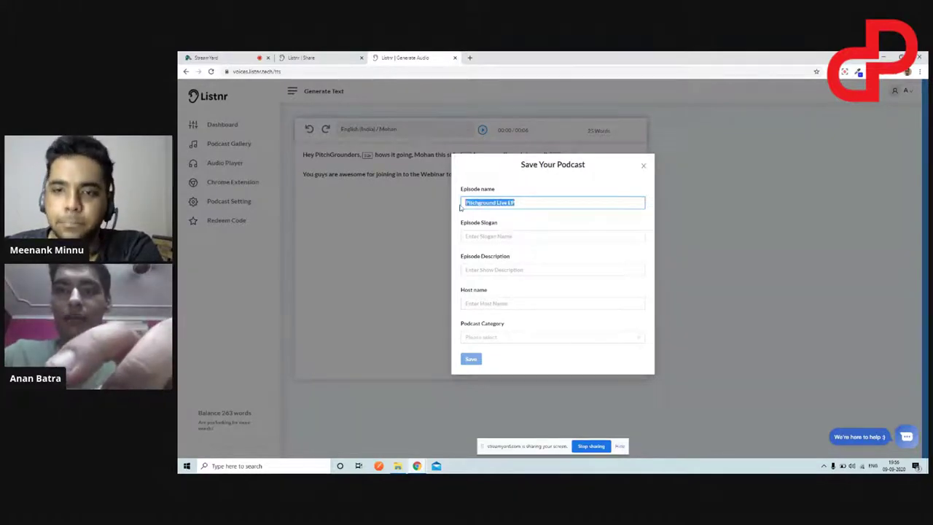
pyautogui.hotkey('ctrl', 'c')
pyautogui.click(465, 235)
pyautogui.hotkey('ctrl', 'v')
pyautogui.click(473, 269)
pyautogui.hotkey('ctrl', 'v')
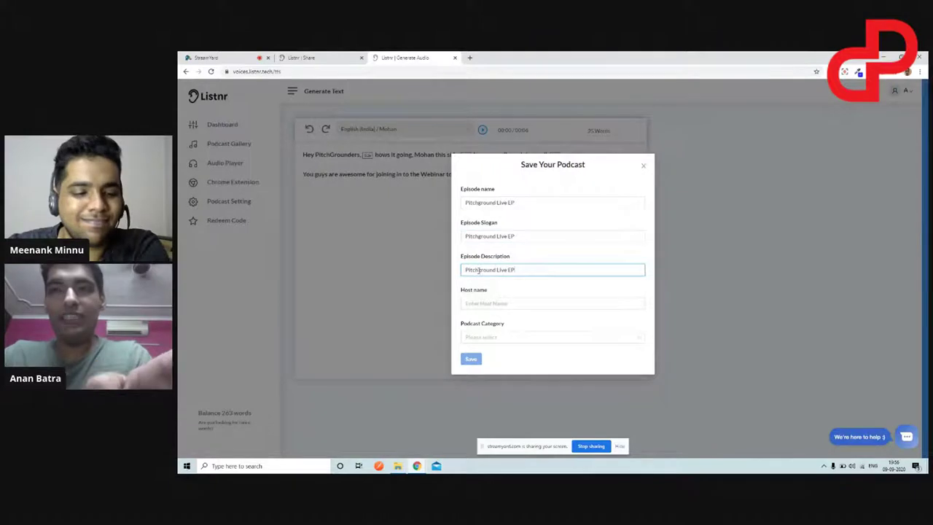
pyautogui.click(485, 304)
pyautogui.write('Anan Batra')
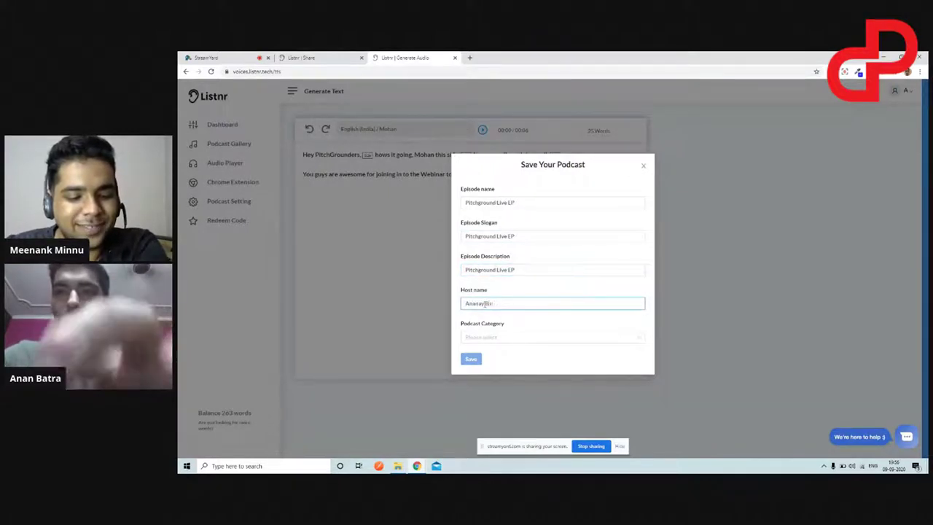
# - Browse the available podcast categories, expanding the Religion & Spirituality, Technology and International groups
pyautogui.click(482, 339)
pyautogui.scroll(-5, 493, 372)
pyautogui.moveTo(531, 445); pyautogui.dragTo(771, 344)
pyautogui.click(591, 339)
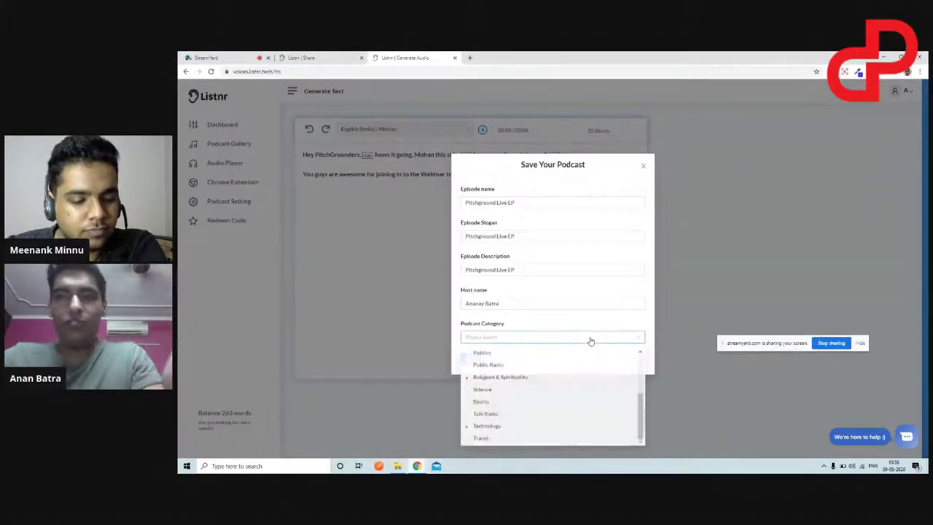
pyautogui.scroll(-5, 514, 398)
pyautogui.click(466, 378)
pyautogui.scroll(-2, 517, 393)
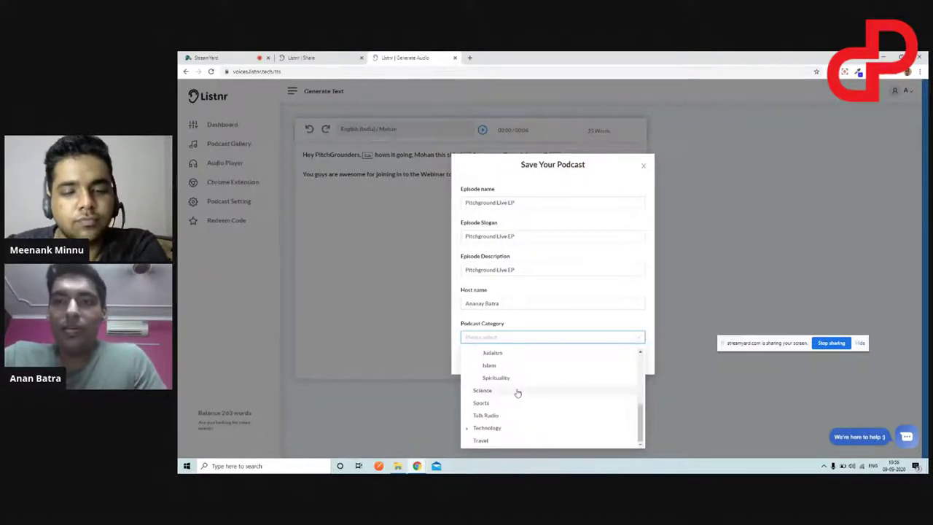
pyautogui.click(466, 428)
pyautogui.scroll(-2, 503, 417)
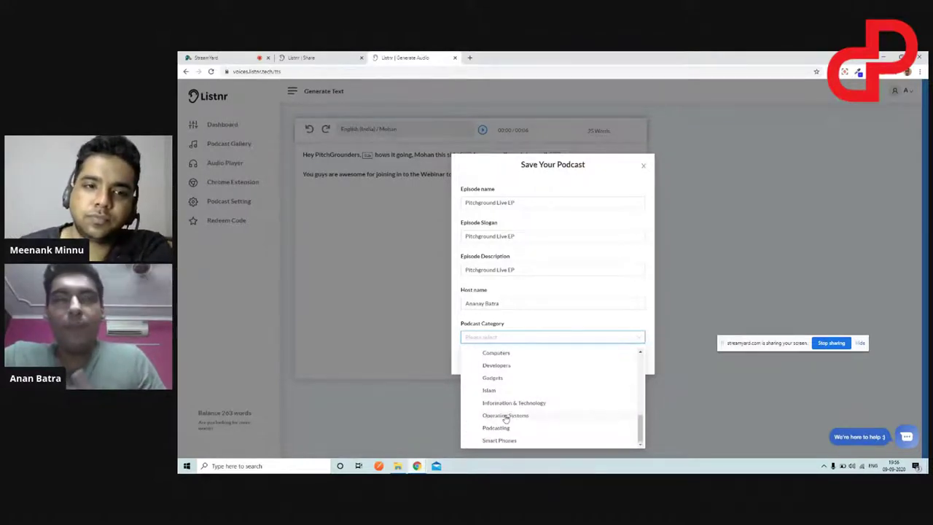
pyautogui.scroll(1, 506, 418)
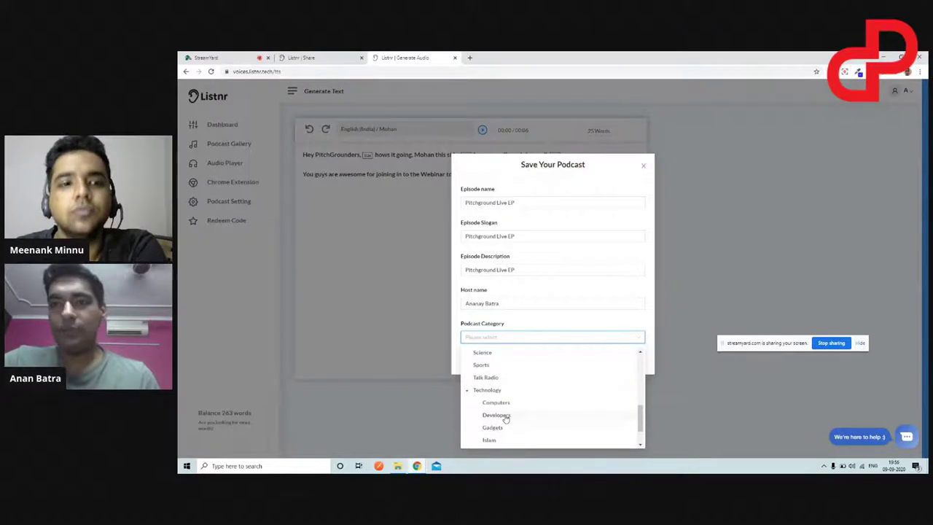
pyautogui.scroll(5, 506, 418)
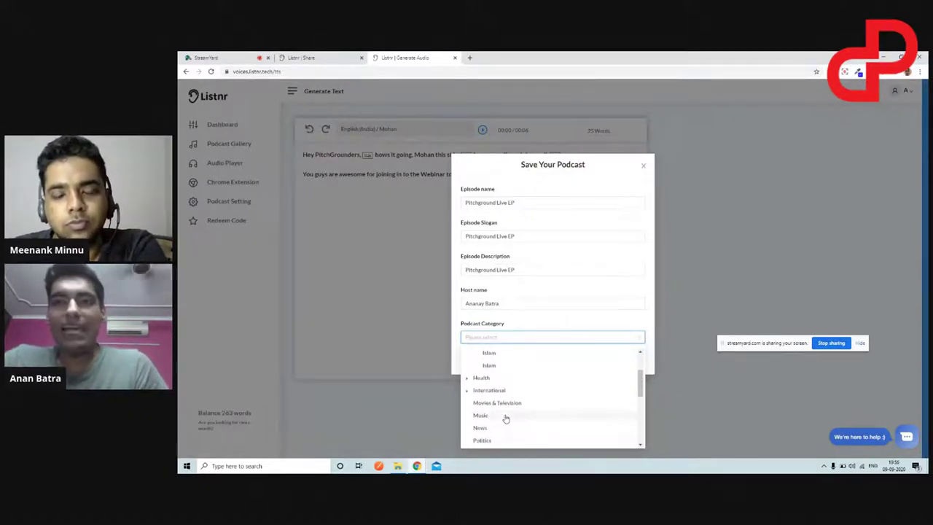
pyautogui.click(467, 390)
pyautogui.scroll(4, 514, 402)
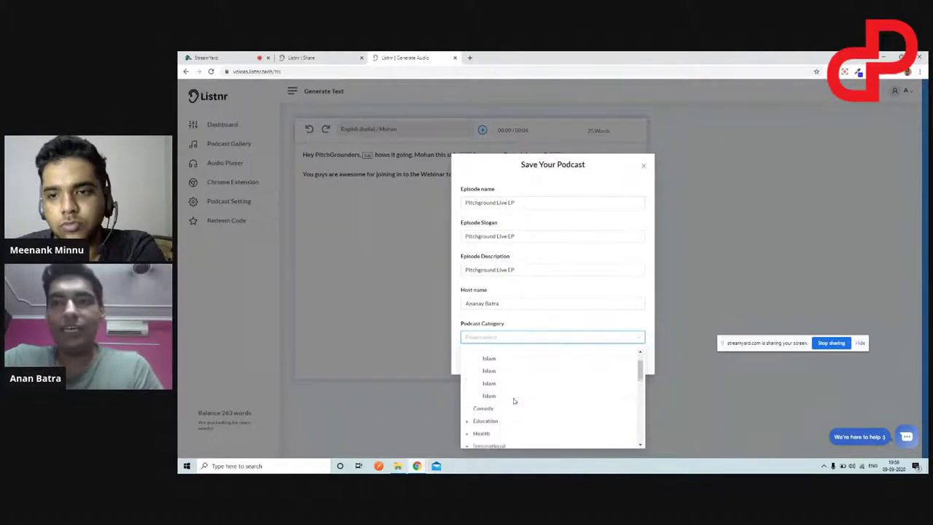
pyautogui.scroll(-5, 514, 402)
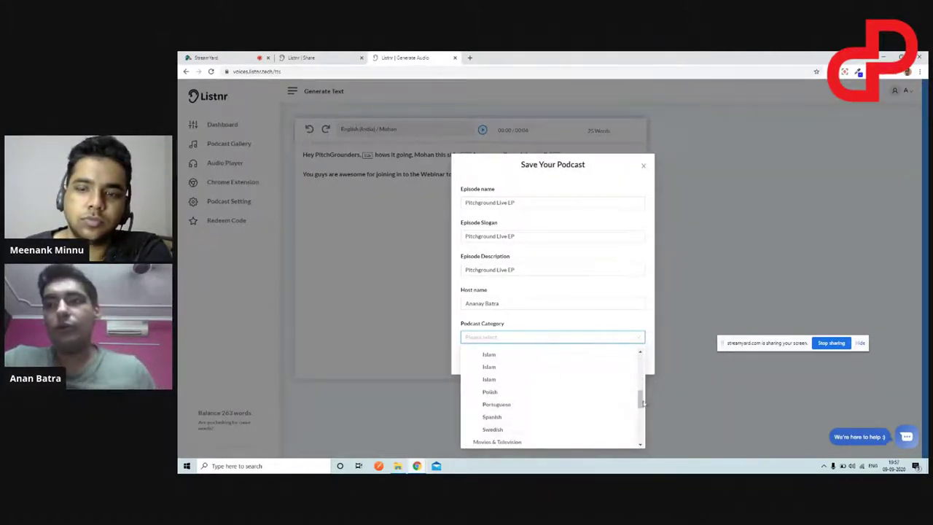
# - Set the podcast category to Public Radio and save the episode
pyautogui.click(631, 339)
pyautogui.click(632, 339)
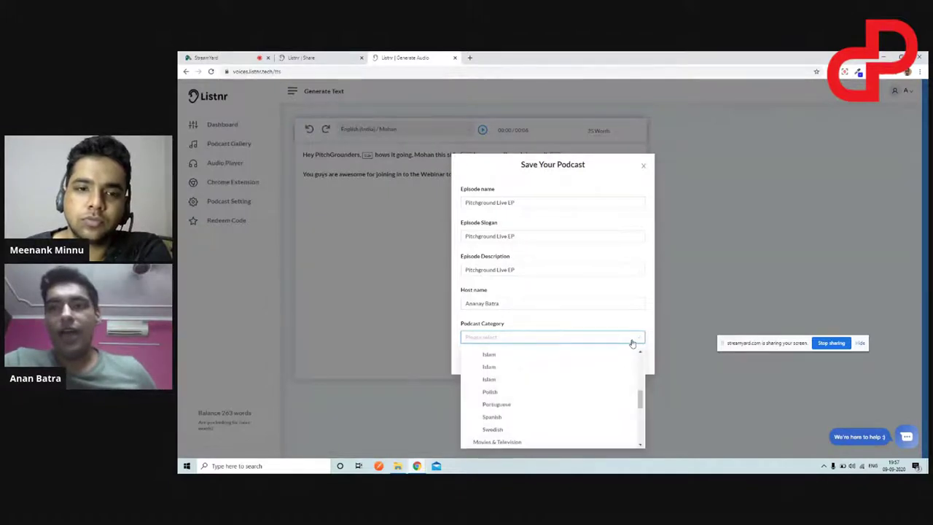
pyautogui.scroll(-5, 581, 383)
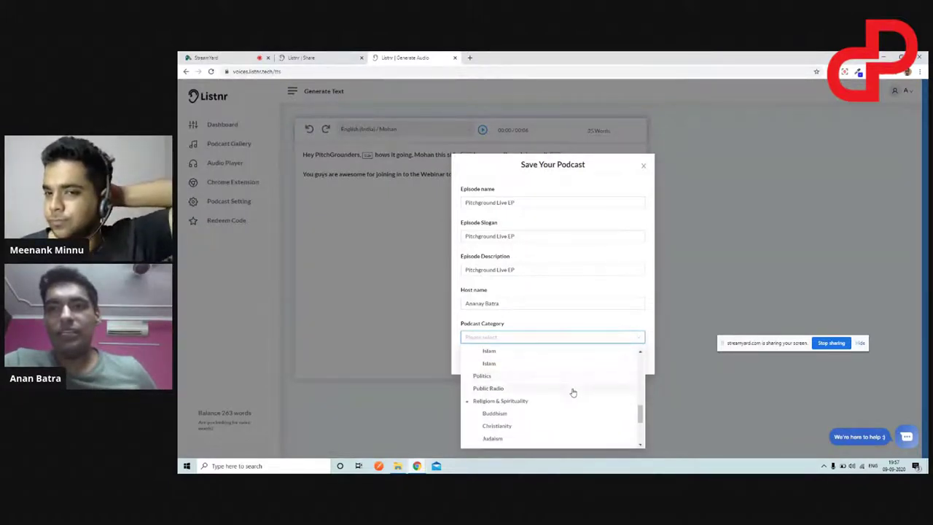
pyautogui.click(573, 392)
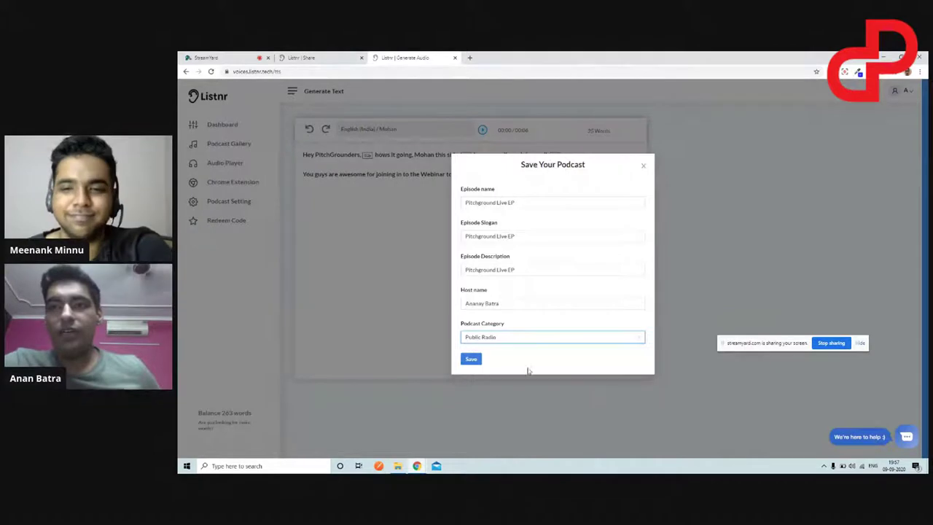
pyautogui.click(473, 359)
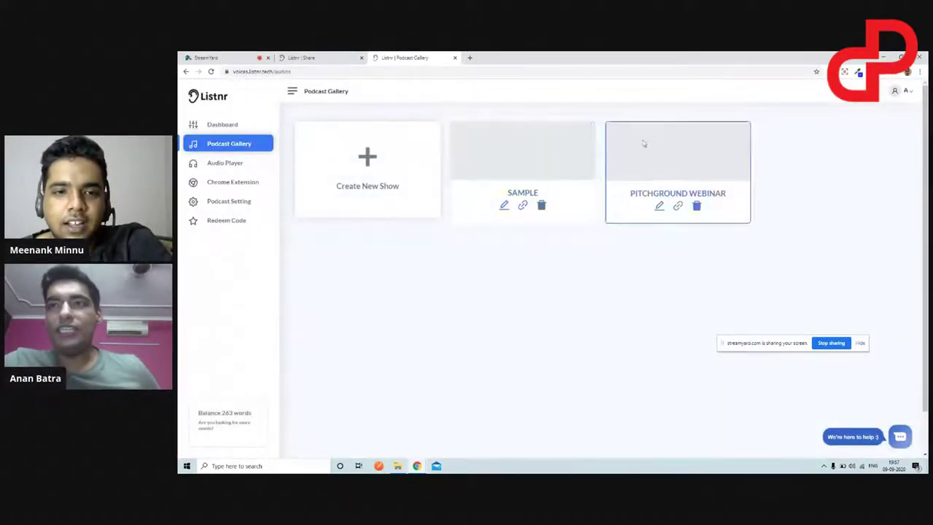
# - Open the PITCHGROUND WEBINAR show's episodes in the gallery, and reload the show's public share page
pyautogui.click(643, 157)
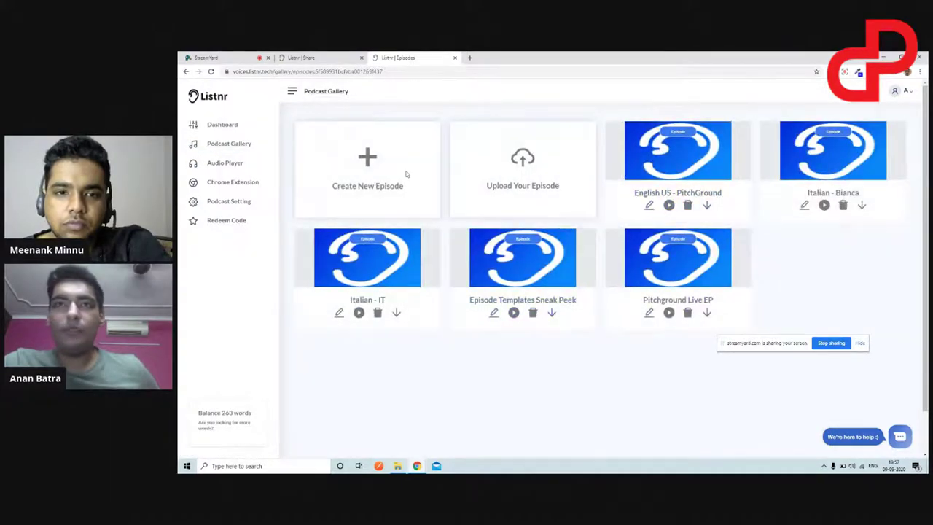
pyautogui.click(319, 56)
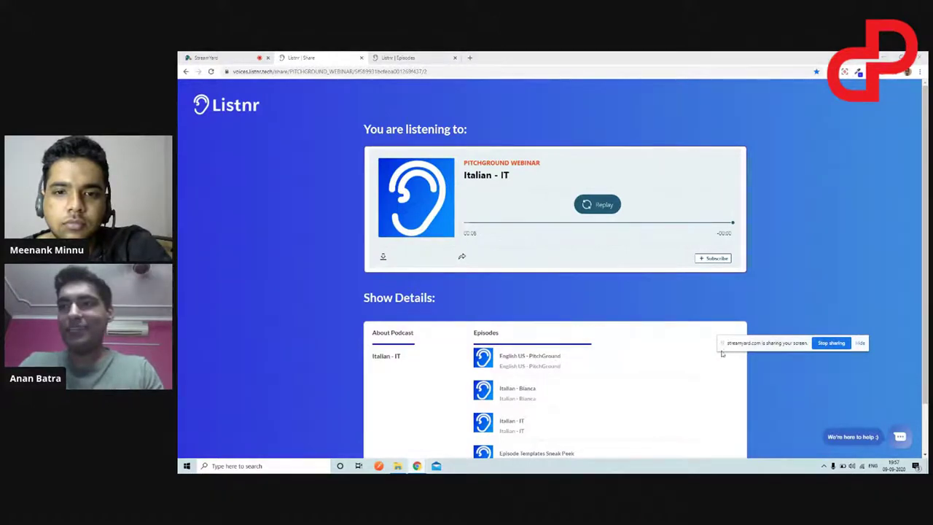
pyautogui.moveTo(724, 345); pyautogui.dragTo(779, 269)
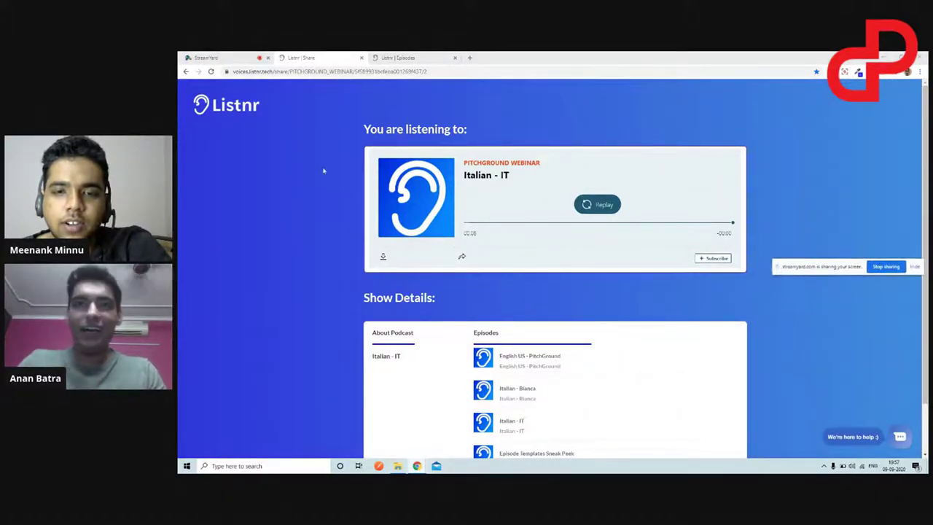
pyautogui.click(210, 71)
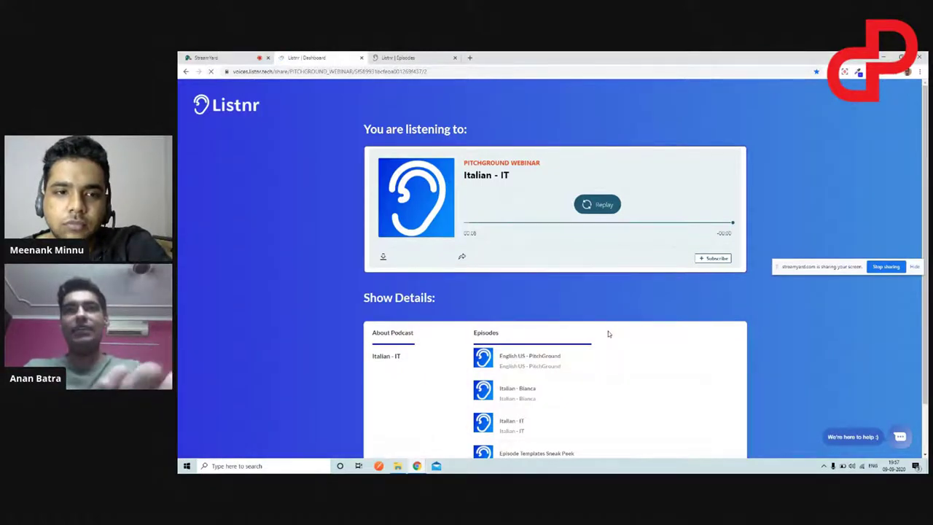
# - Select the Pitchground Live EP episode from the share page's episode list and play it
pyautogui.scroll(-1, 608, 333)
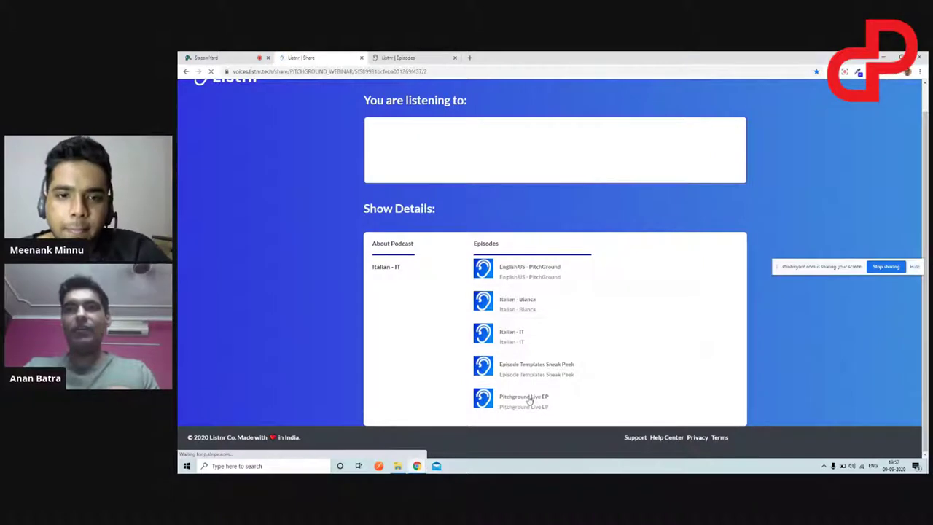
pyautogui.scroll(-1, 530, 399)
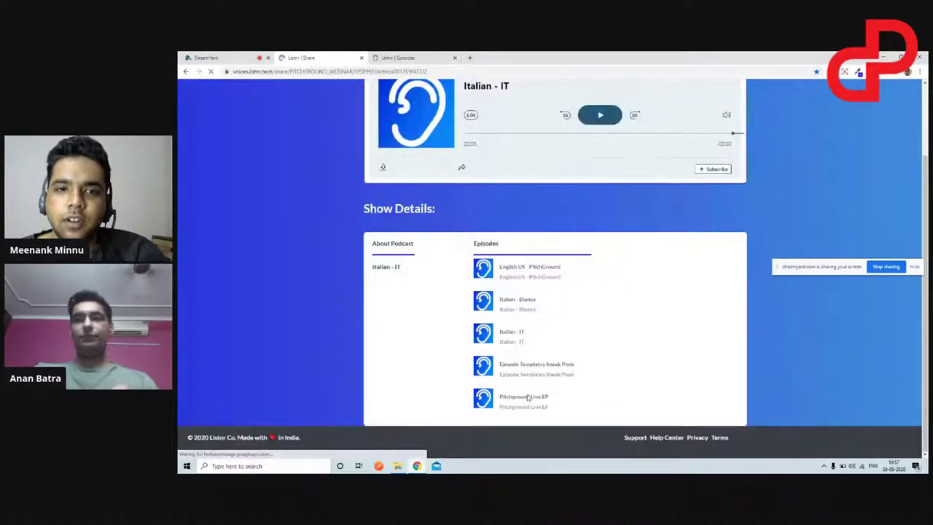
pyautogui.click(508, 400)
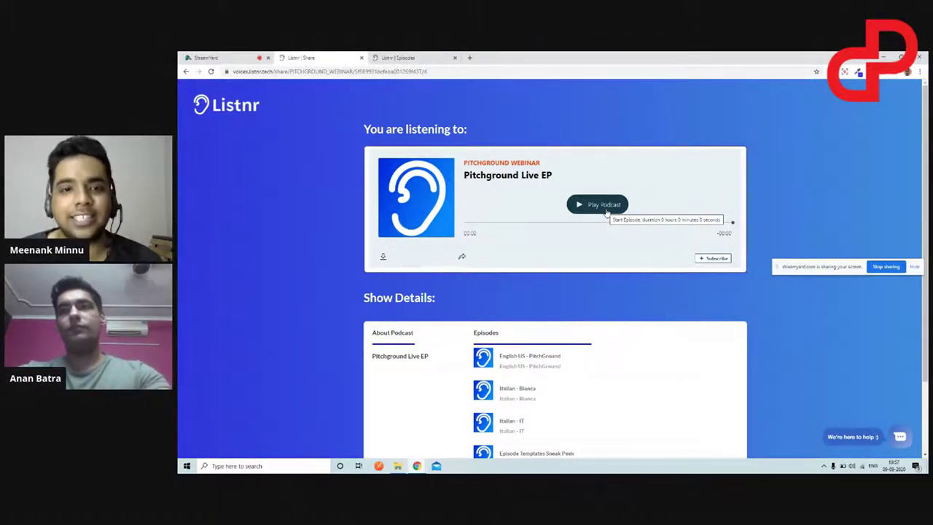
pyautogui.click(607, 212)
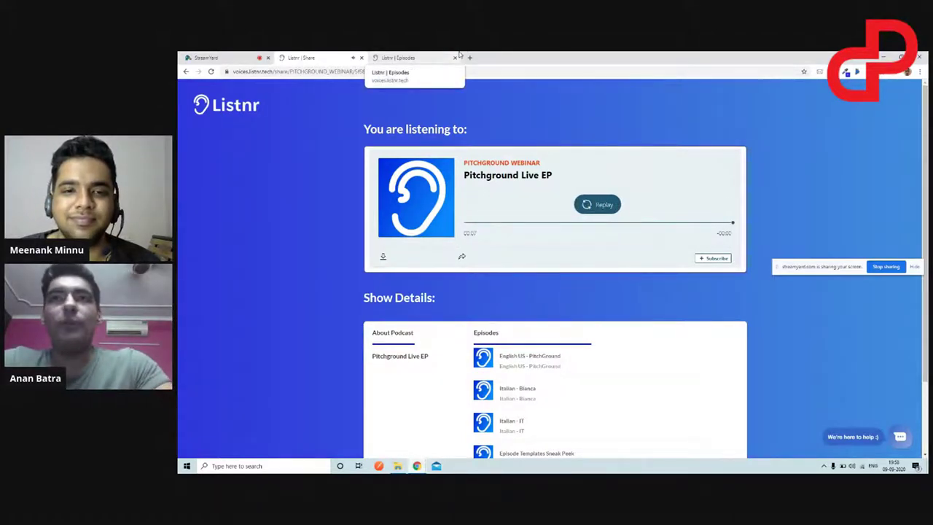
# - Open the Pitchground Live EP episode for editing and insert a 0.2-second pause after "Hey PitchGrounders,"
pyautogui.click(437, 57)
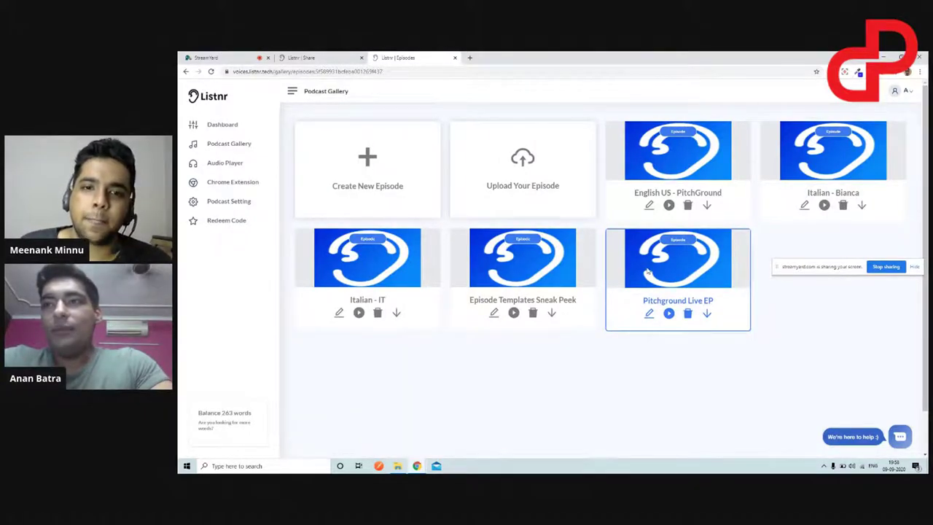
pyautogui.click(650, 314)
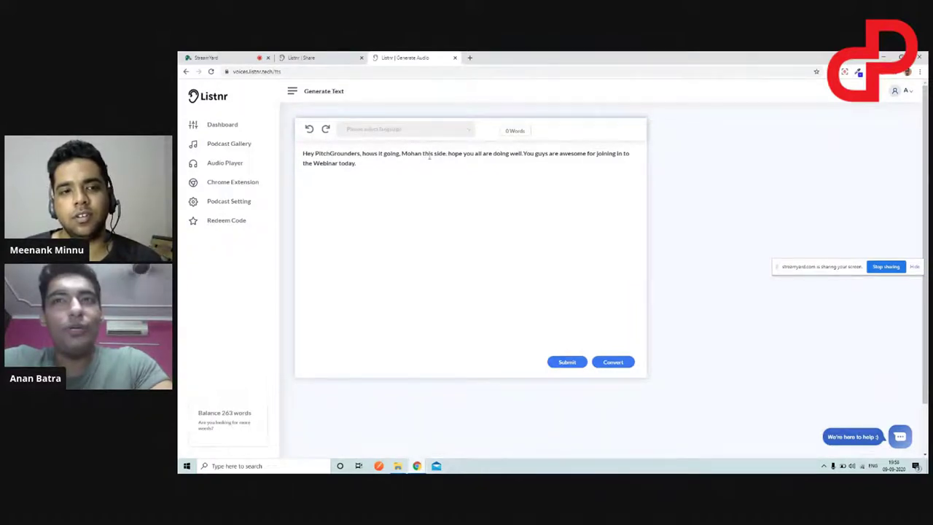
pyautogui.click(360, 154)
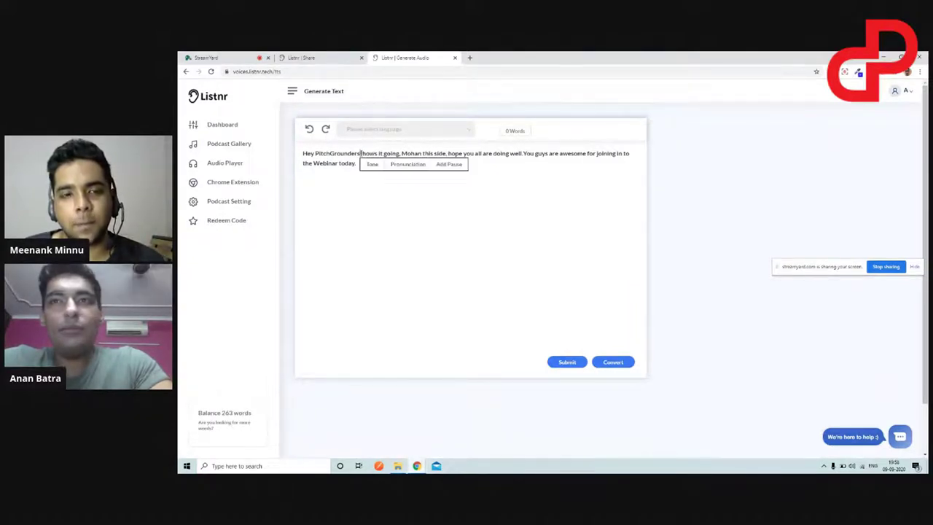
pyautogui.click(446, 166)
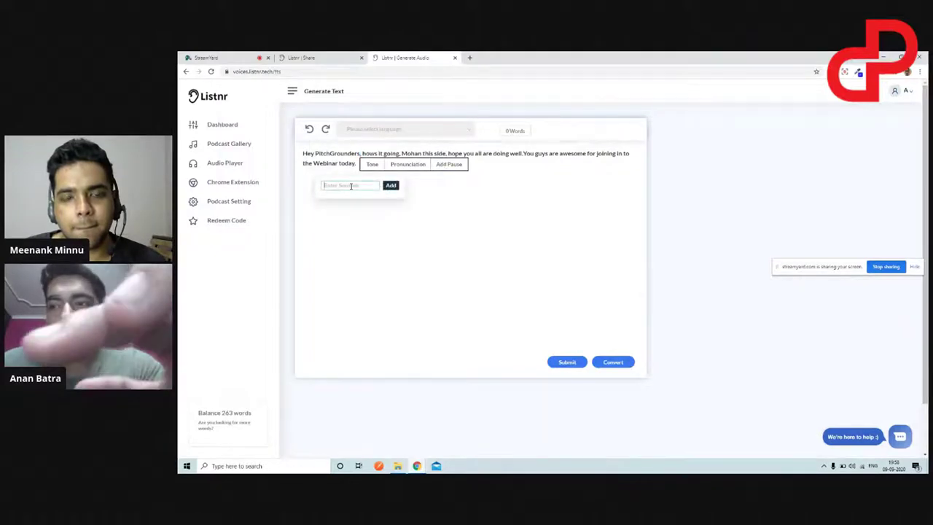
pyautogui.write('0.2')
pyautogui.click(391, 185)
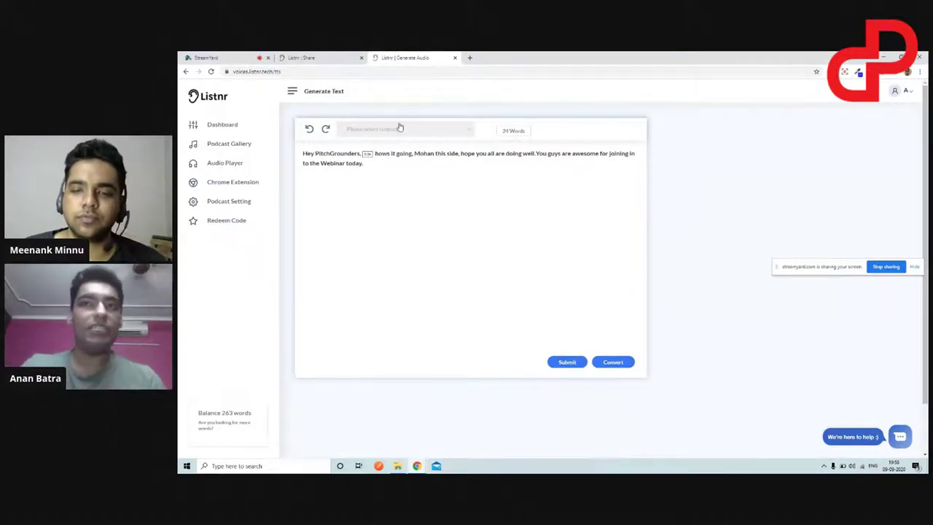
# - Set the episode's language and voice to English (India) / Mohan
pyautogui.click(399, 128)
pyautogui.moveTo(405, 148)
pyautogui.click(436, 156)
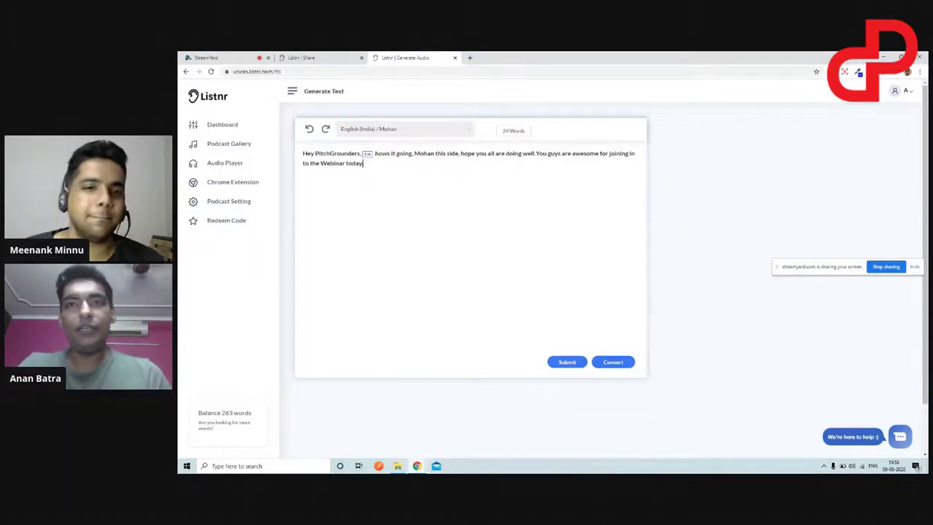
# - Insert a 0.2-second pause at the end of the sentence about joining in to the Webinar today
pyautogui.click(391, 166)
pyautogui.click(446, 175)
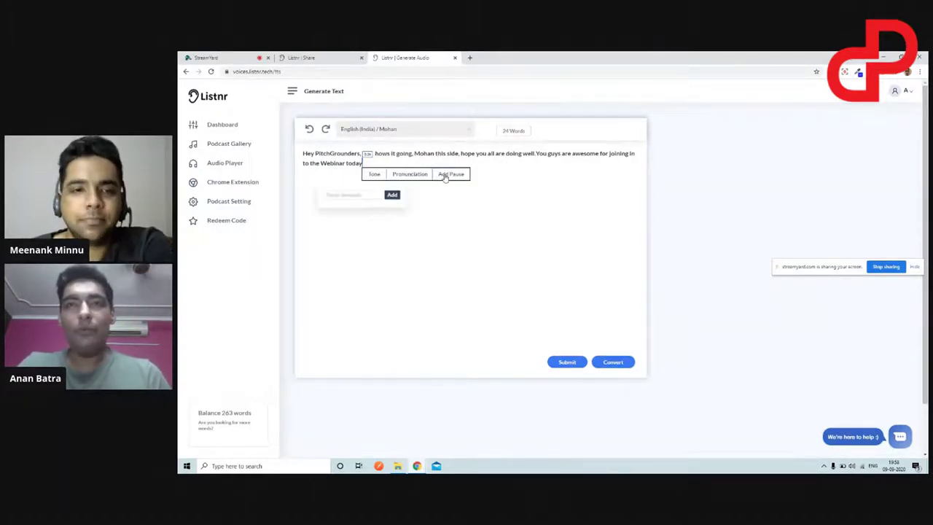
pyautogui.click(365, 196)
pyautogui.write('0.2')
pyautogui.click(393, 195)
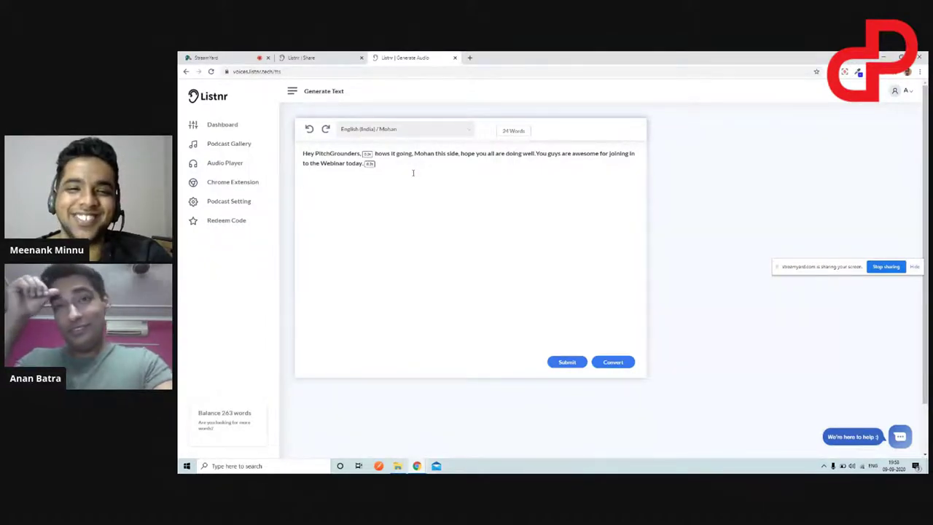
# - Add the text "Pitchgrounders ROCK" as a new paragraph below the existing text, leaving a blank line between them
pyautogui.press('Return')
pyautogui.press('Return')
pyautogui.write('Pitch')
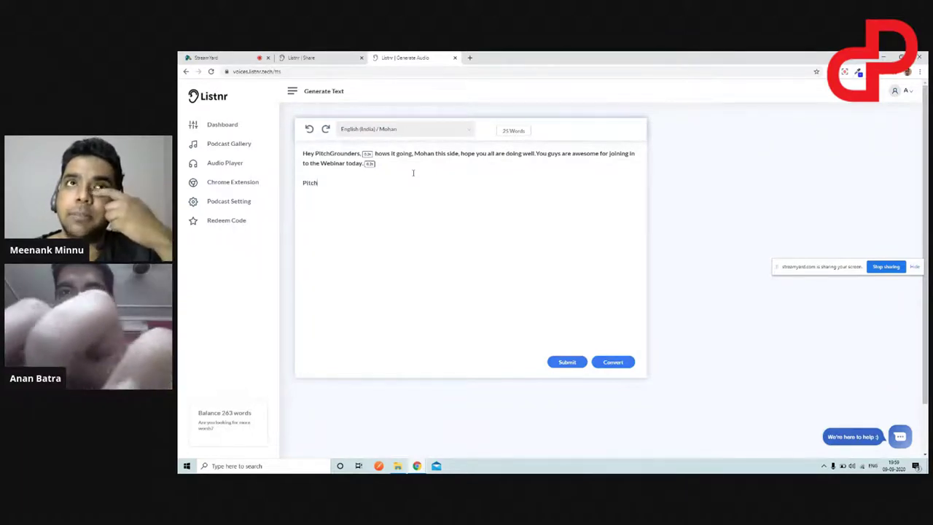
pyautogui.write('grounders ROCK')
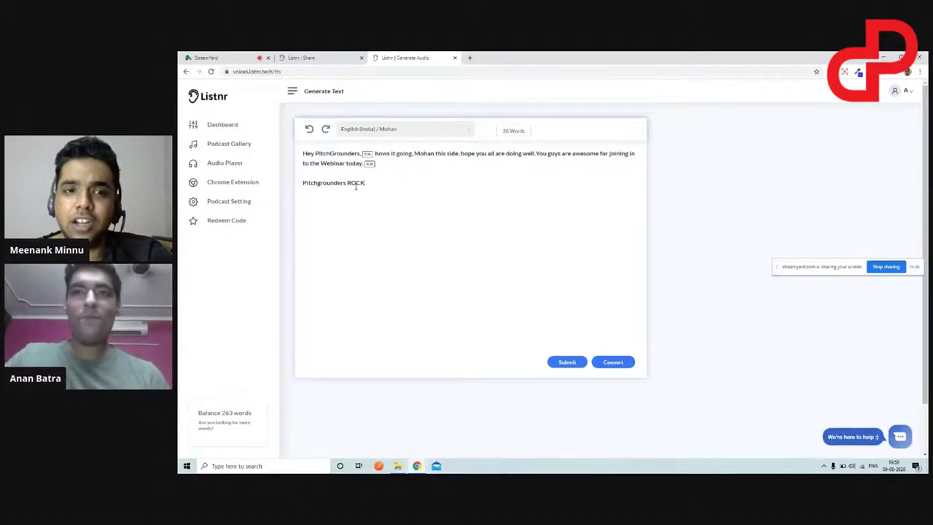
# - Give the word "ROCK" a Strong emphasis in its tone settings and apply it
pyautogui.doubleClick(356, 185)
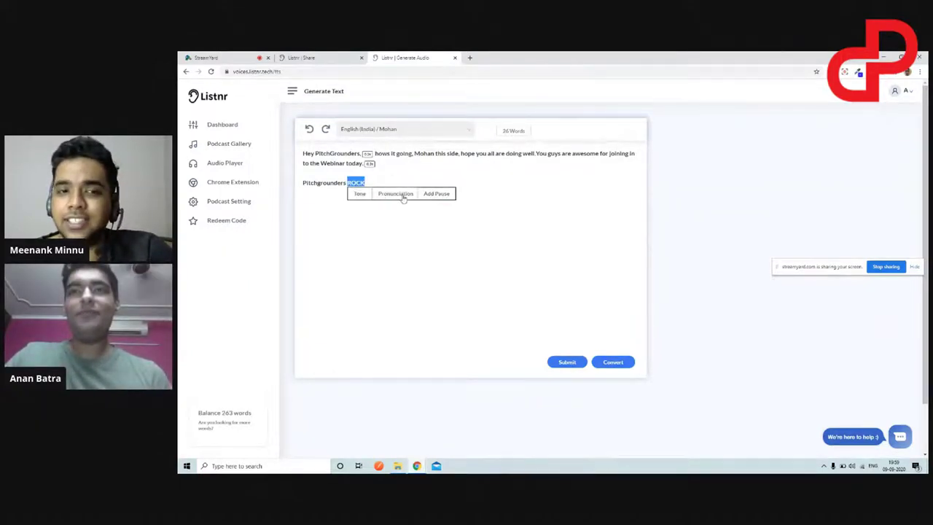
pyautogui.click(360, 195)
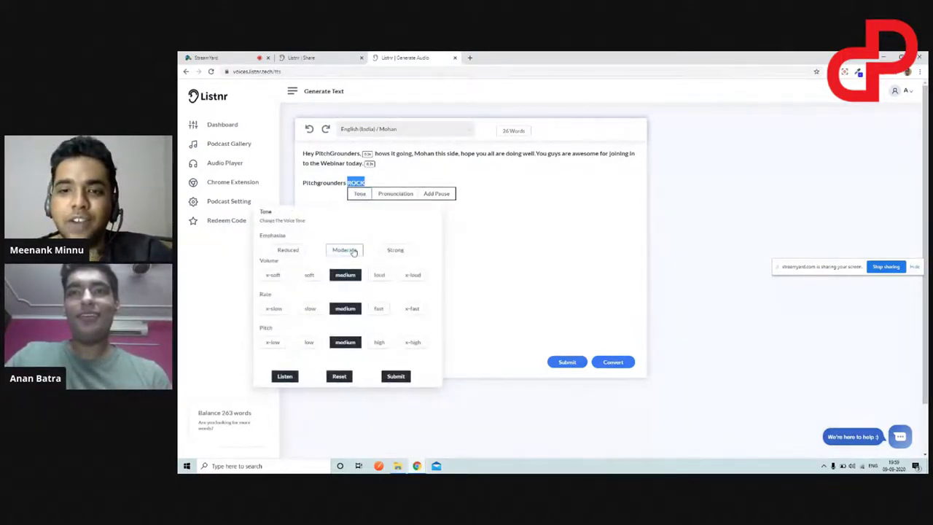
pyautogui.click(395, 250)
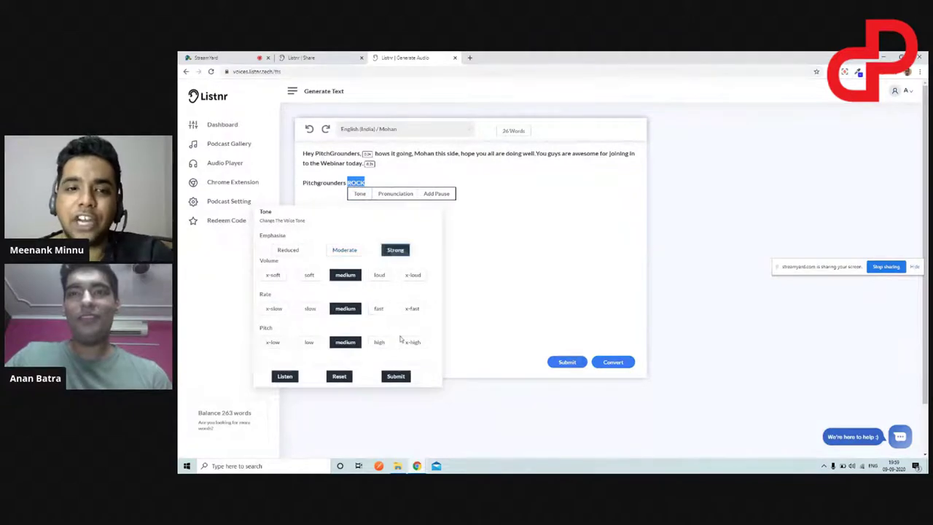
pyautogui.click(395, 376)
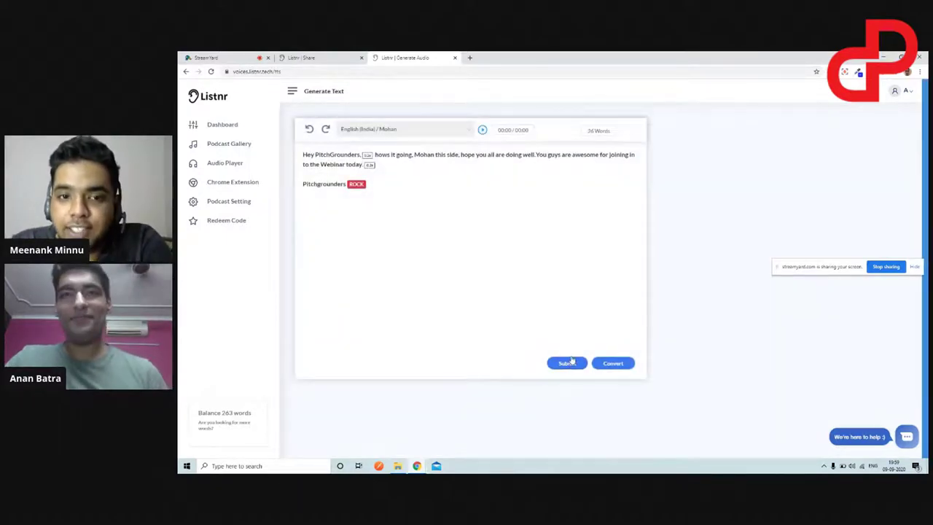
pyautogui.click(567, 363)
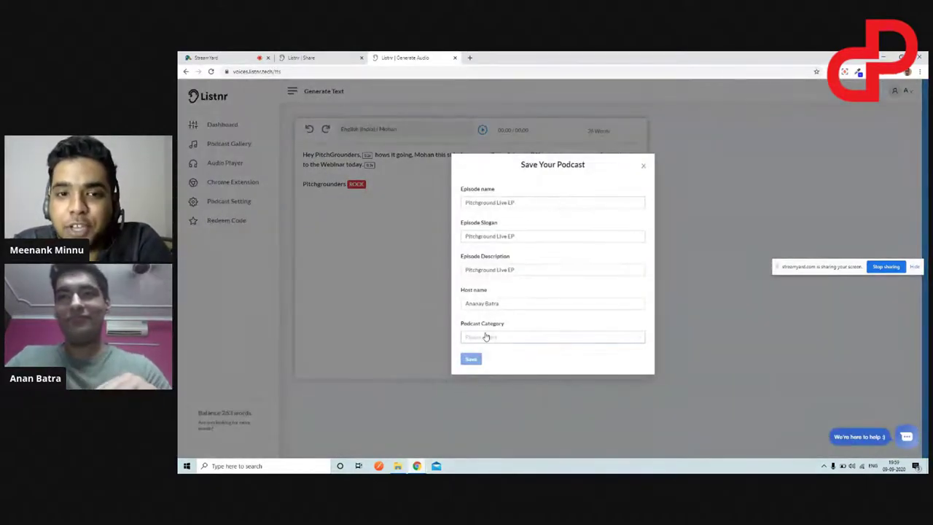
pyautogui.click(486, 337)
pyautogui.click(513, 365)
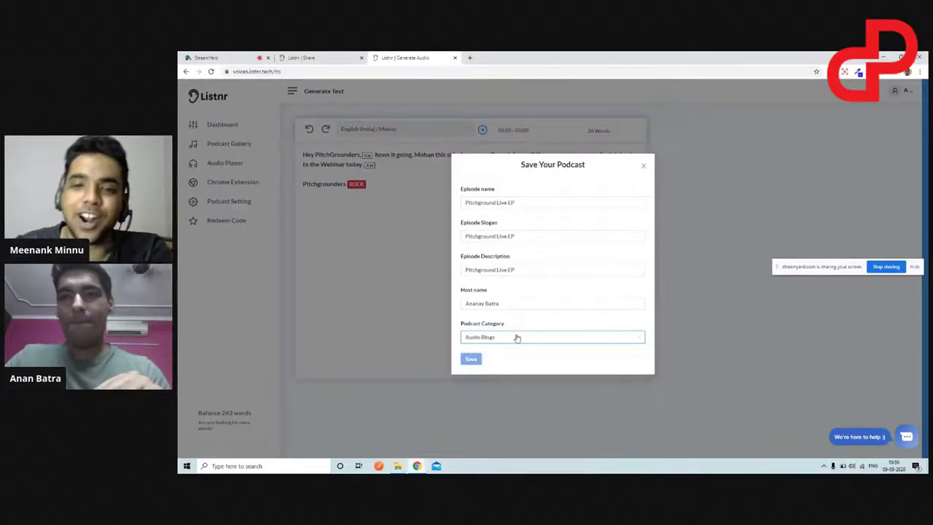
pyautogui.click(517, 338)
pyautogui.scroll(-5, 508, 396)
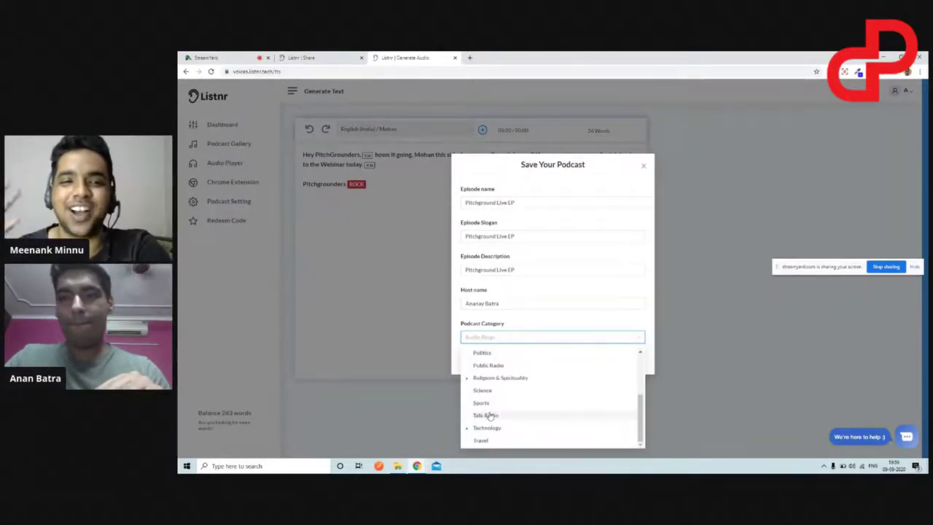
pyautogui.click(486, 415)
pyautogui.click(511, 302)
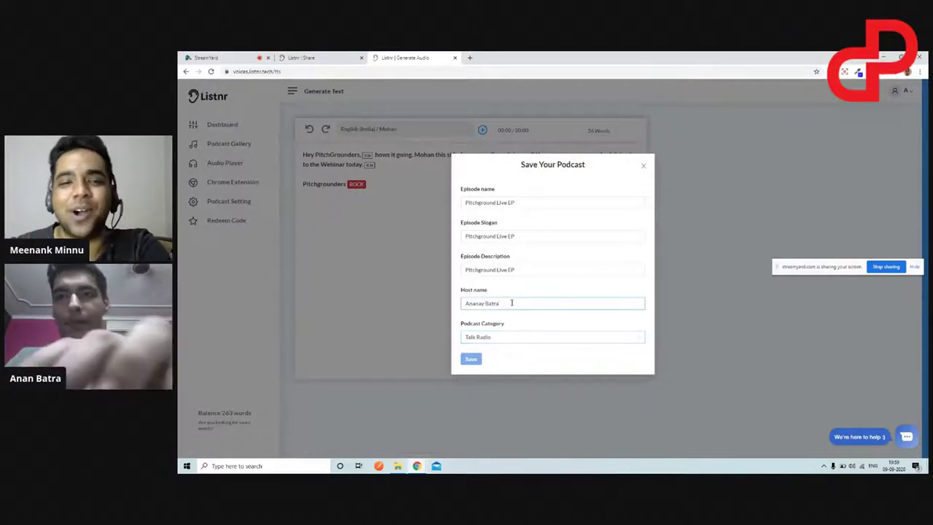
pyautogui.click(644, 165)
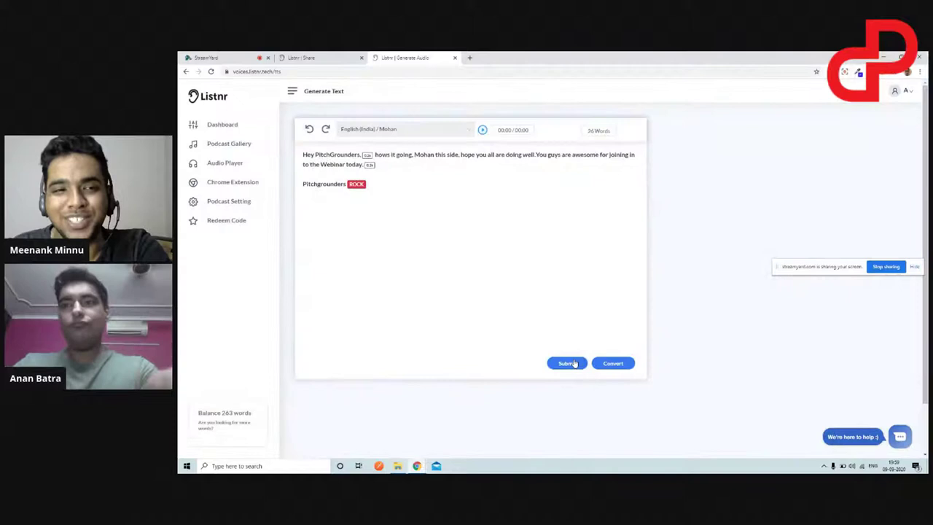
# - Submit the edited episode and set its podcast category to Politics in the save details
pyautogui.click(567, 363)
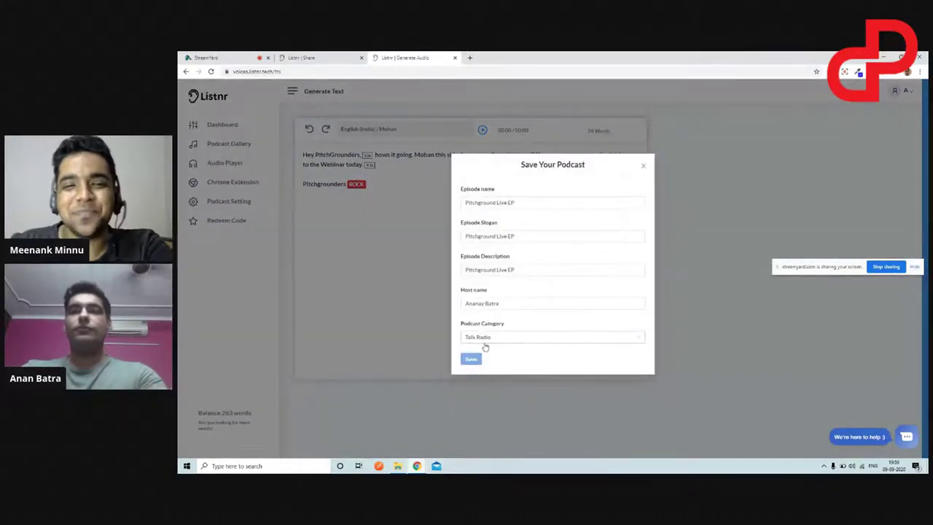
pyautogui.click(485, 342)
pyautogui.click(482, 414)
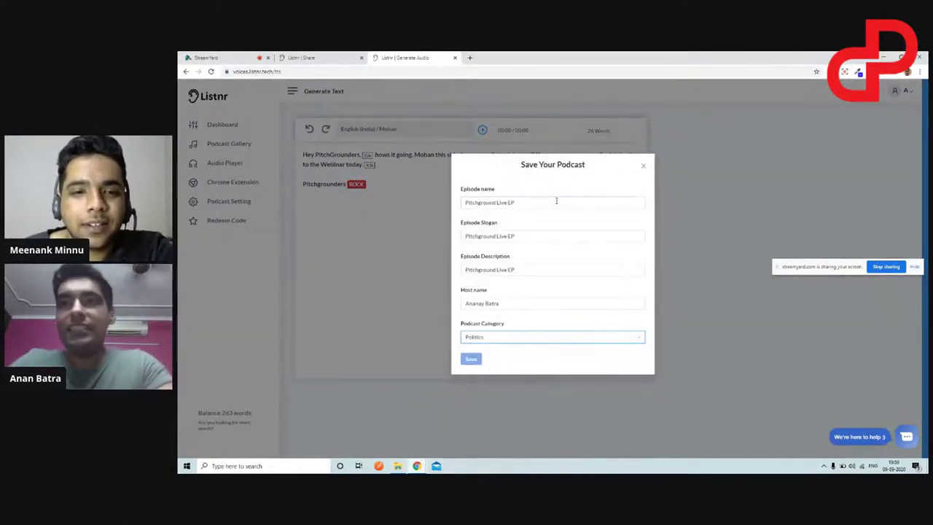
pyautogui.click(517, 202)
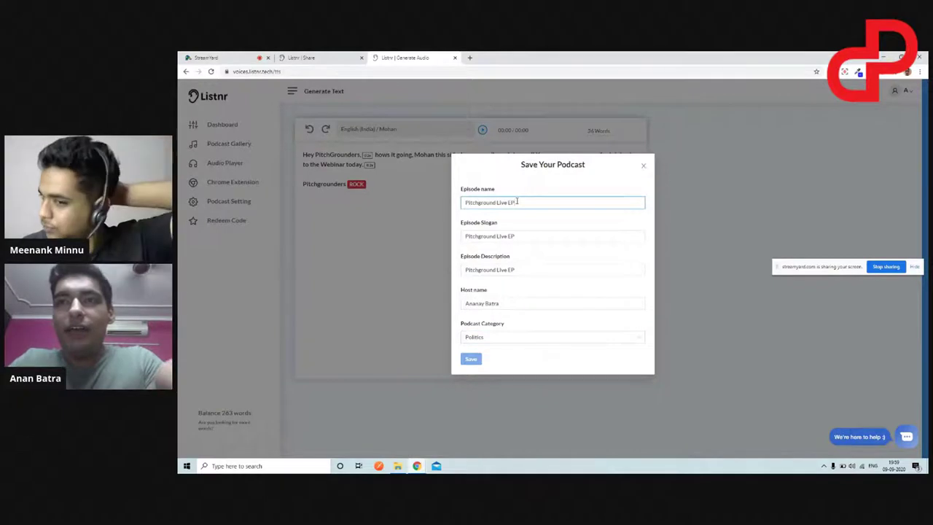
# - Play the Pitchground Live EP episode on the show's public share page, and stop sharing the screen
pyautogui.click(334, 56)
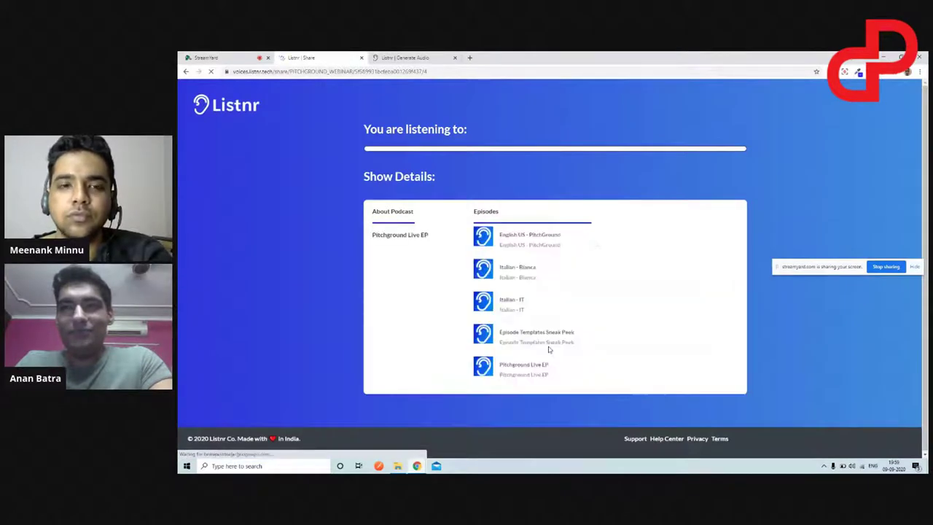
pyautogui.scroll(-1, 548, 347)
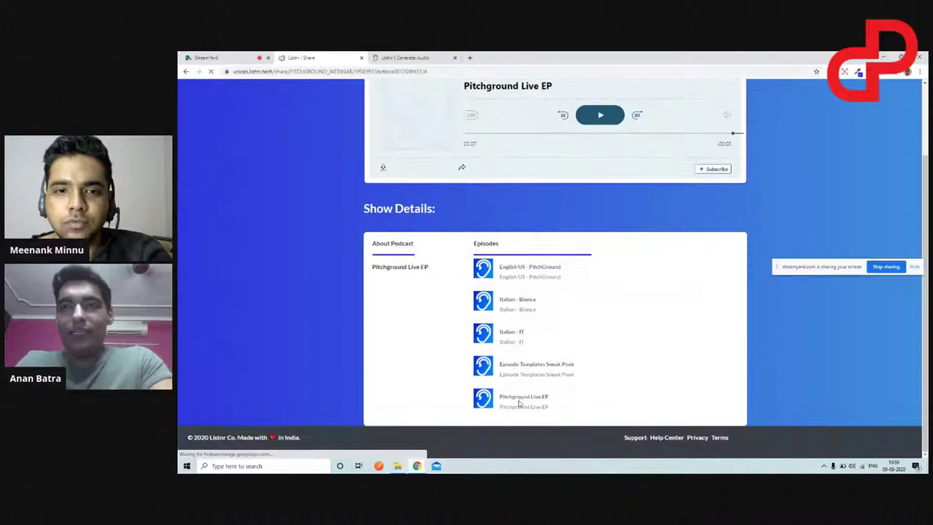
pyautogui.click(532, 270)
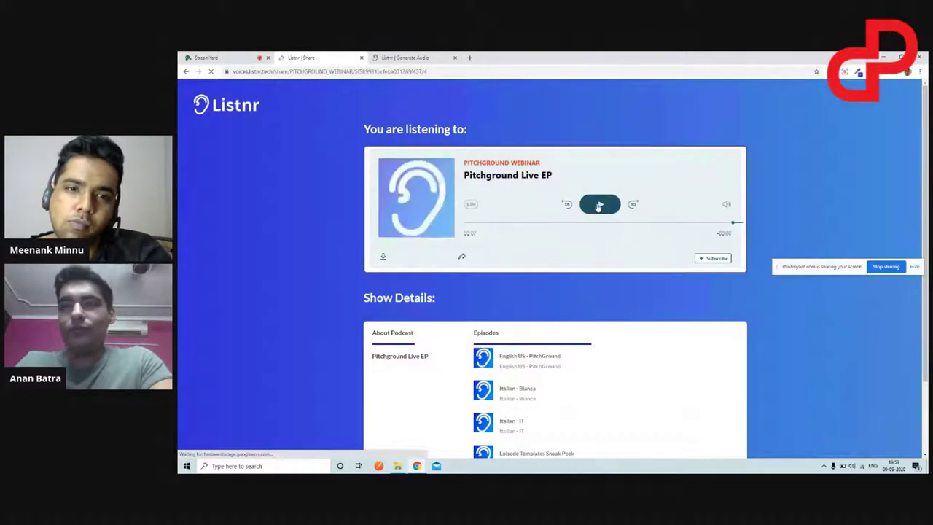
pyautogui.click(598, 206)
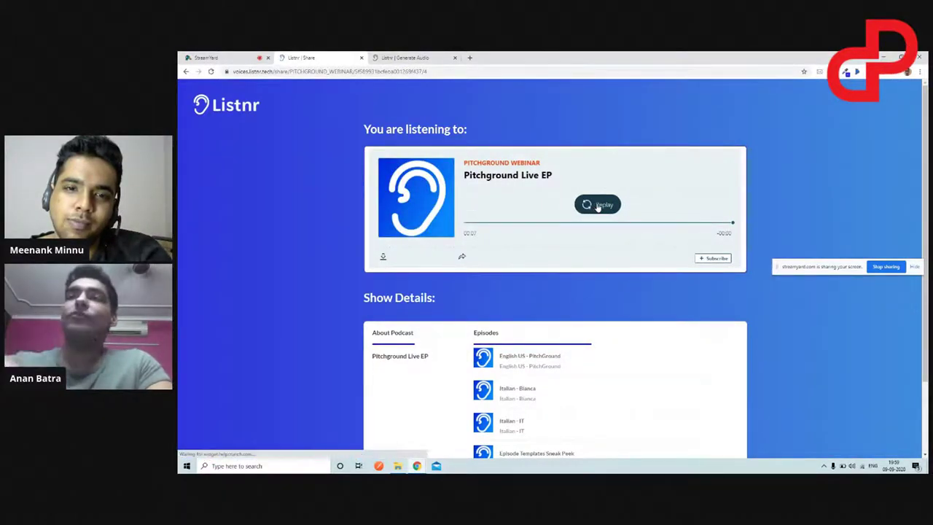
pyautogui.click(598, 206)
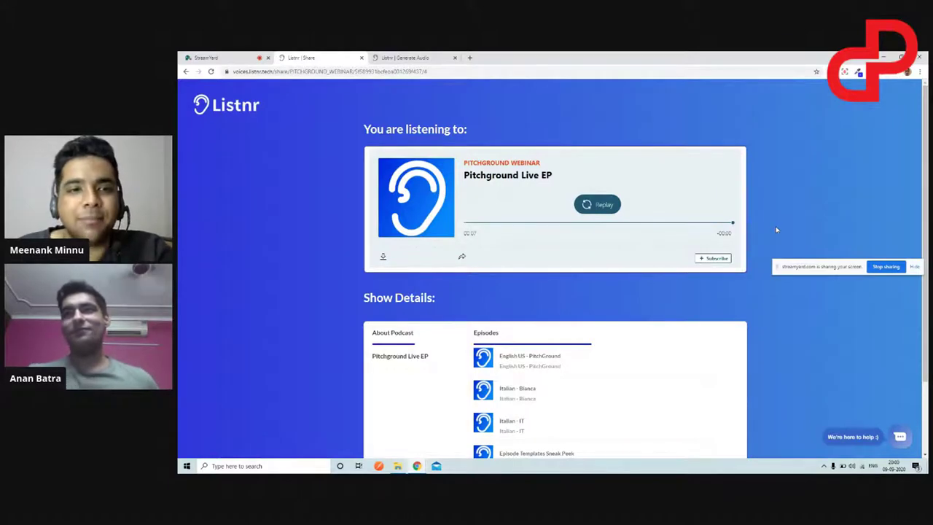
pyautogui.click(886, 267)
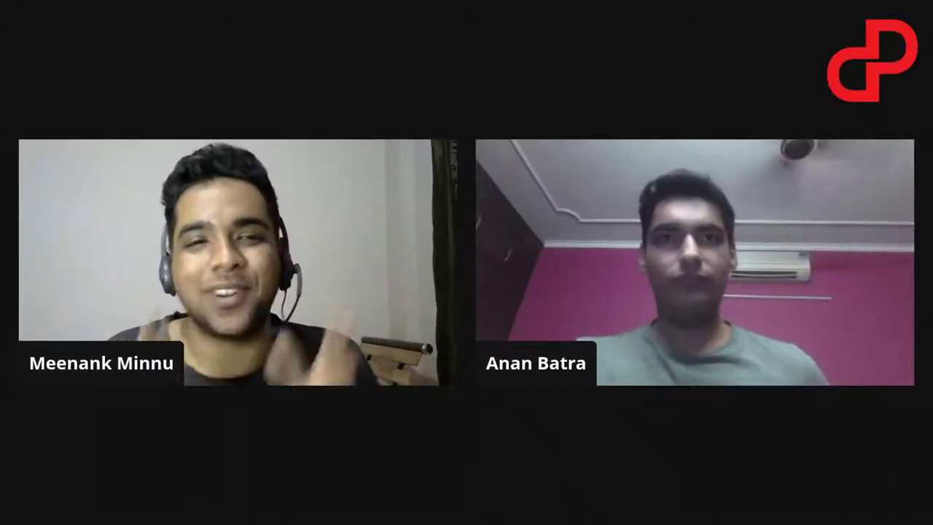